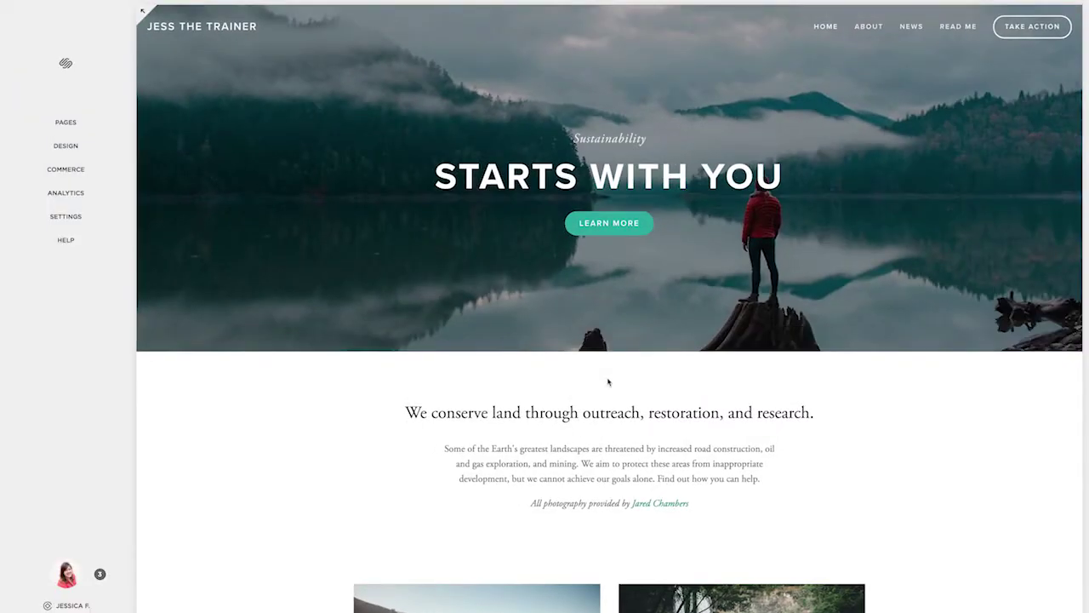
Open the site's Design settings from the home menu
{"action": "left_click", "coordinate": [85, 146]}
Upload the green J image as the site logo in Logo & Title
{"action": "left_click", "coordinate": [88, 94]}
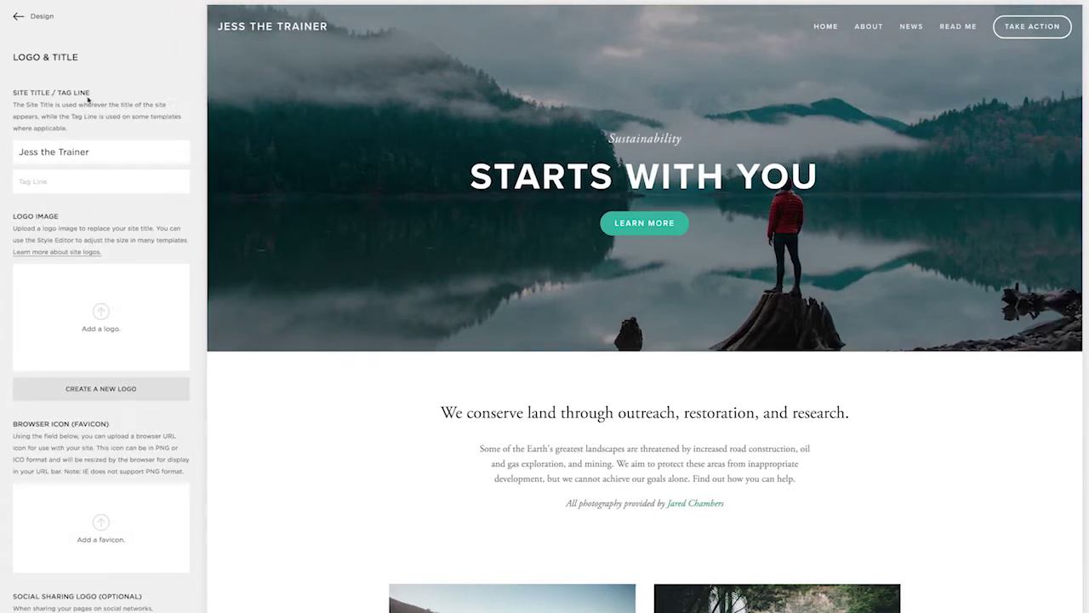
{"action": "left_click", "coordinate": [102, 312]}
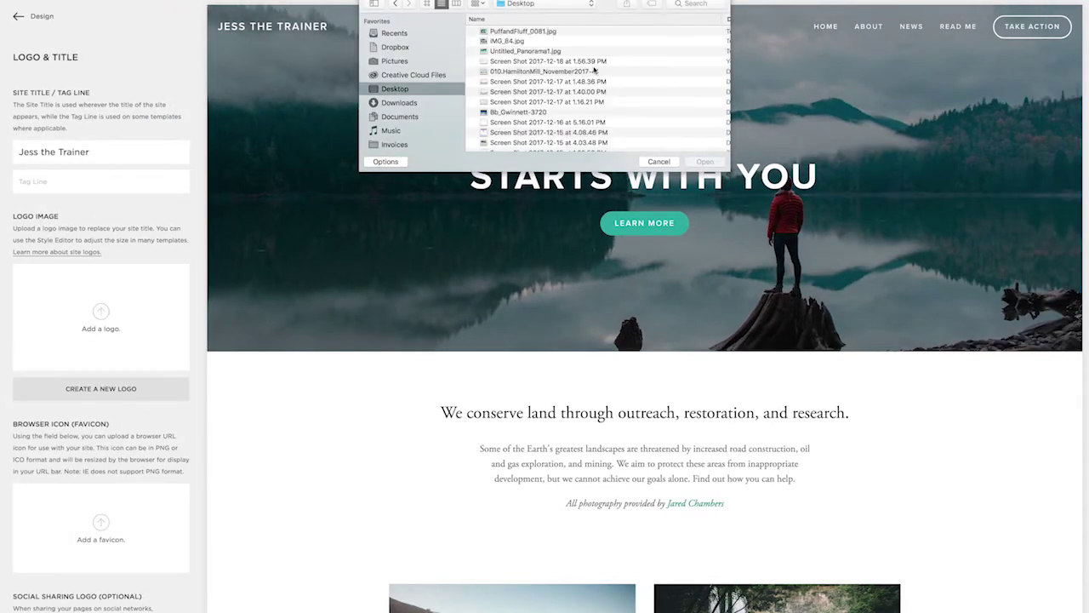
{"action": "scroll", "coordinate": [594, 71], "scroll_direction": "down", "scroll_amount": 3}
{"action": "double_click", "coordinate": [544, 94]}
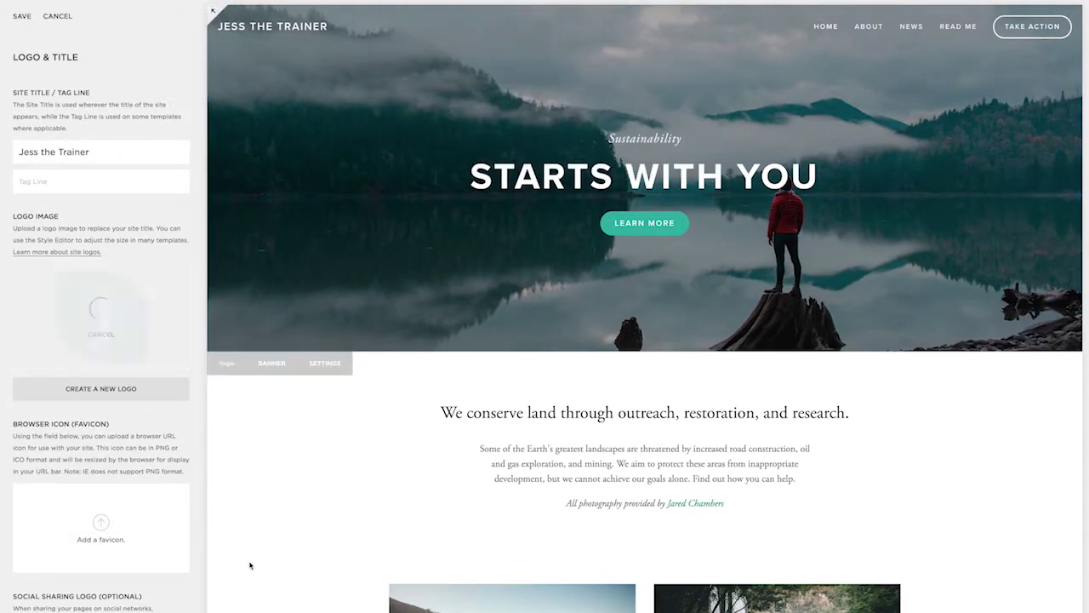
{"action": "scroll", "coordinate": [263, 562], "scroll_direction": "down", "scroll_amount": 3}
{"action": "scroll", "coordinate": [177, 484], "scroll_direction": "down", "scroll_amount": 4}
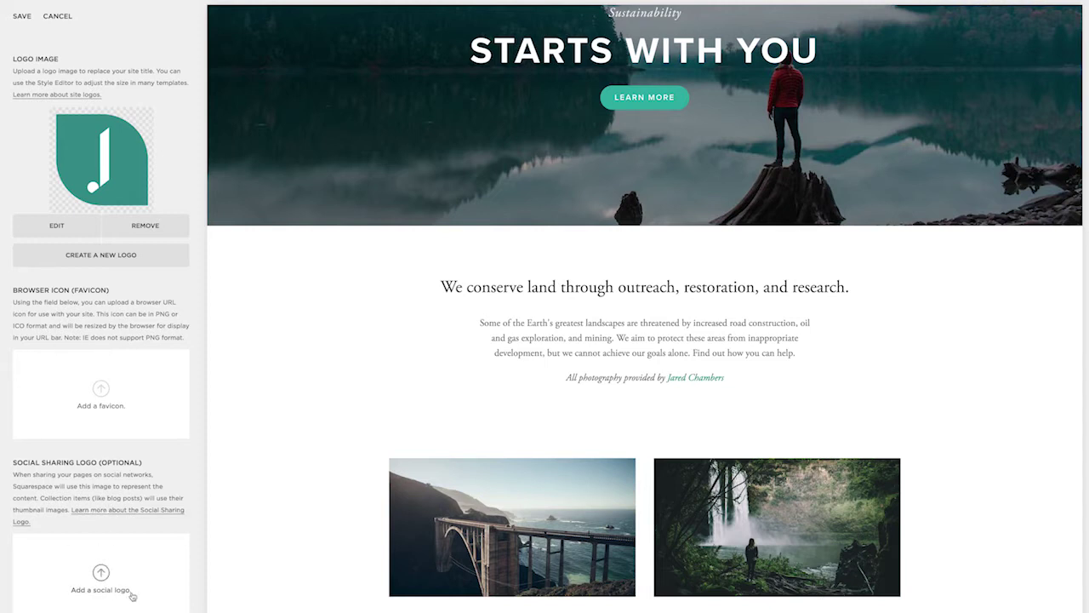
Use the J image as the browser favicon and social sharing logo, then save
{"action": "left_click", "coordinate": [102, 389]}
{"action": "scroll", "coordinate": [545, 94], "scroll_direction": "down", "scroll_amount": 5}
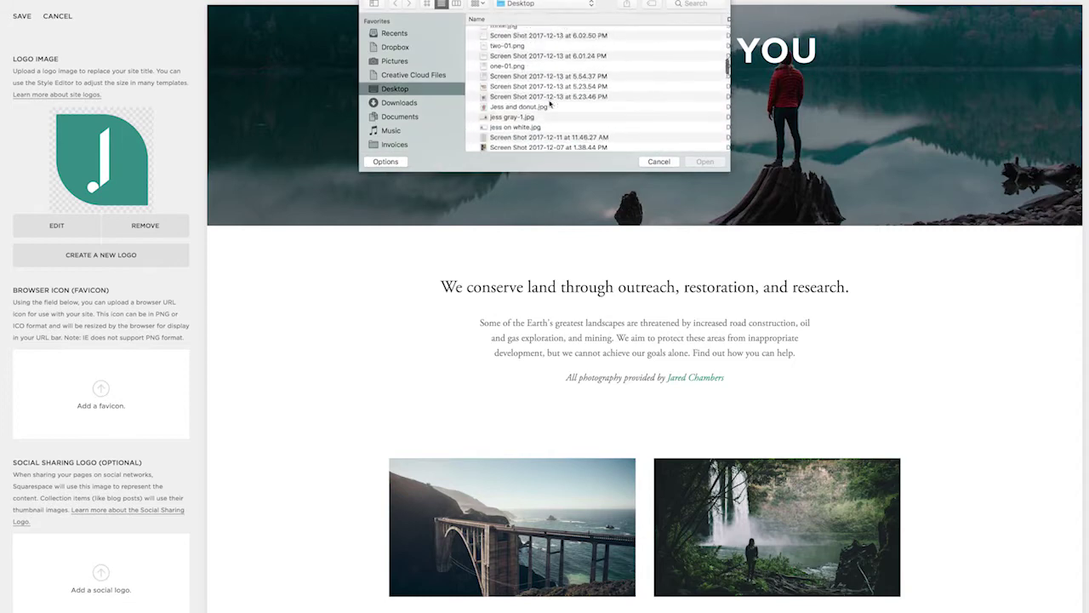
{"action": "scroll", "coordinate": [528, 124], "scroll_direction": "down", "scroll_amount": 5}
{"action": "key", "text": "Escape"}
{"action": "left_click", "coordinate": [94, 576]}
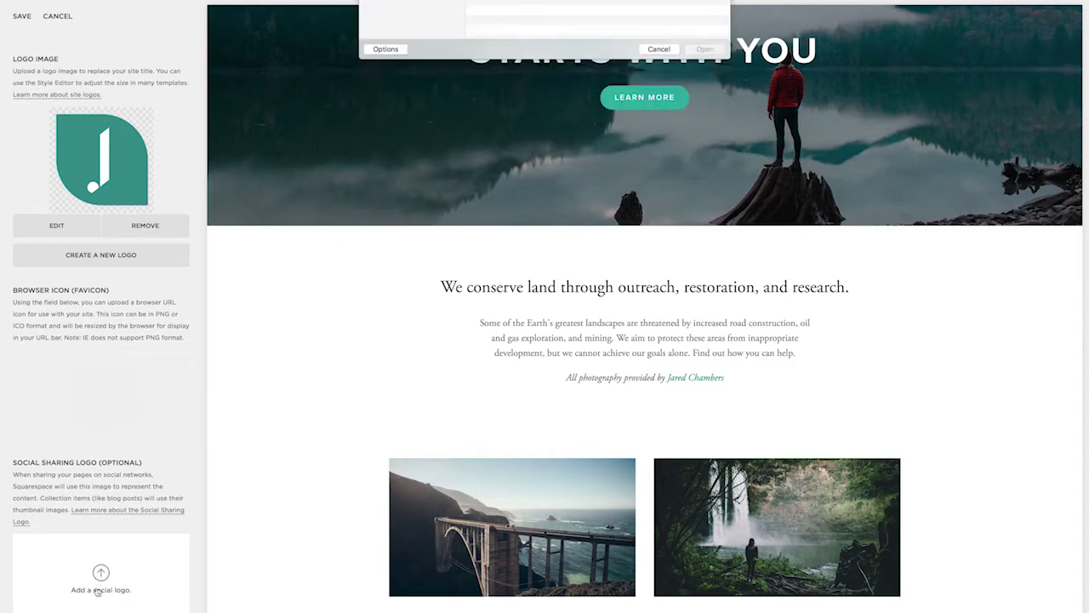
{"action": "scroll", "coordinate": [560, 85], "scroll_direction": "down", "scroll_amount": 10}
{"action": "double_click", "coordinate": [523, 116]}
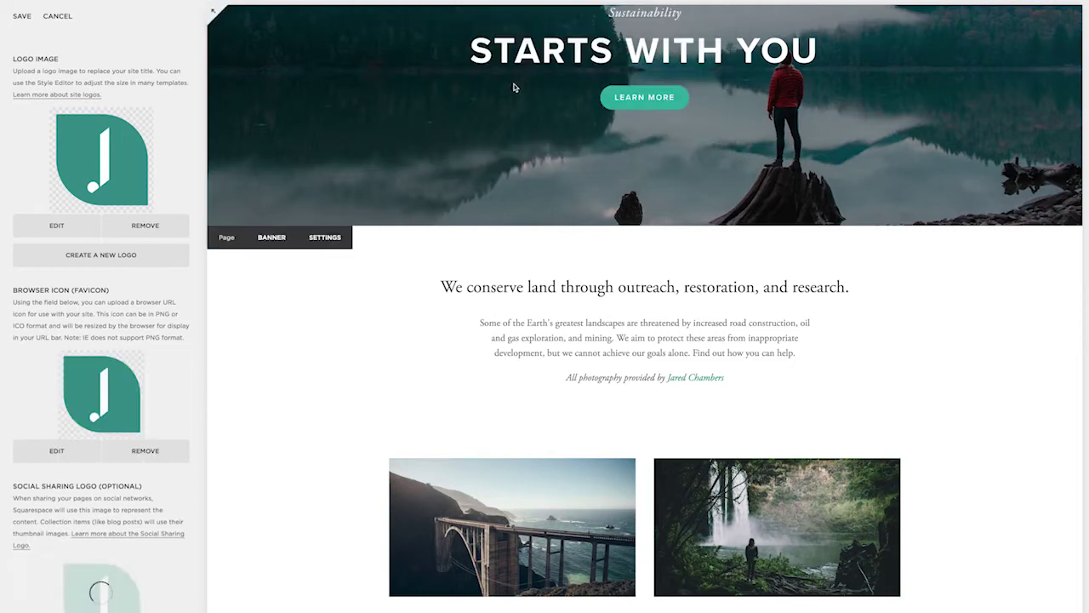
{"action": "left_click", "coordinate": [21, 17]}
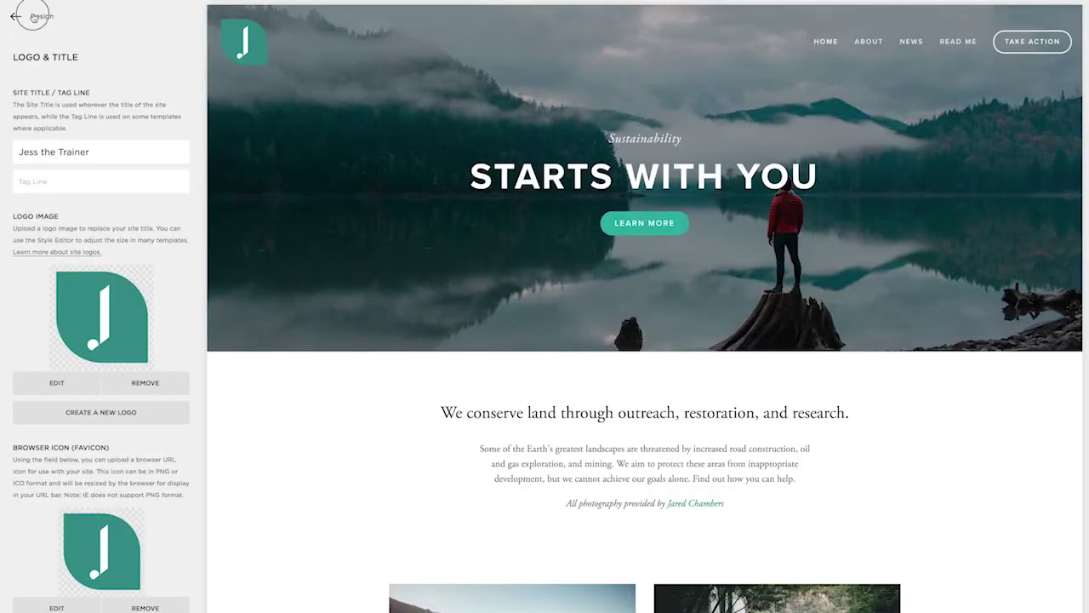
{"action": "left_click", "coordinate": [33, 16]}
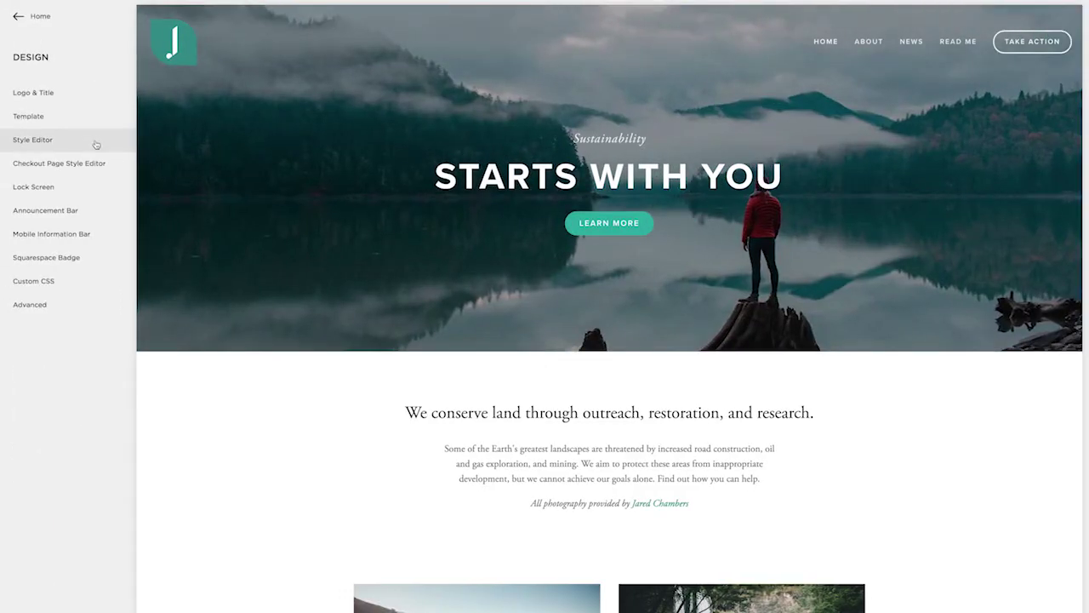
Turn off the transparent header over banner images and make the header background white
{"action": "left_click", "coordinate": [96, 141]}
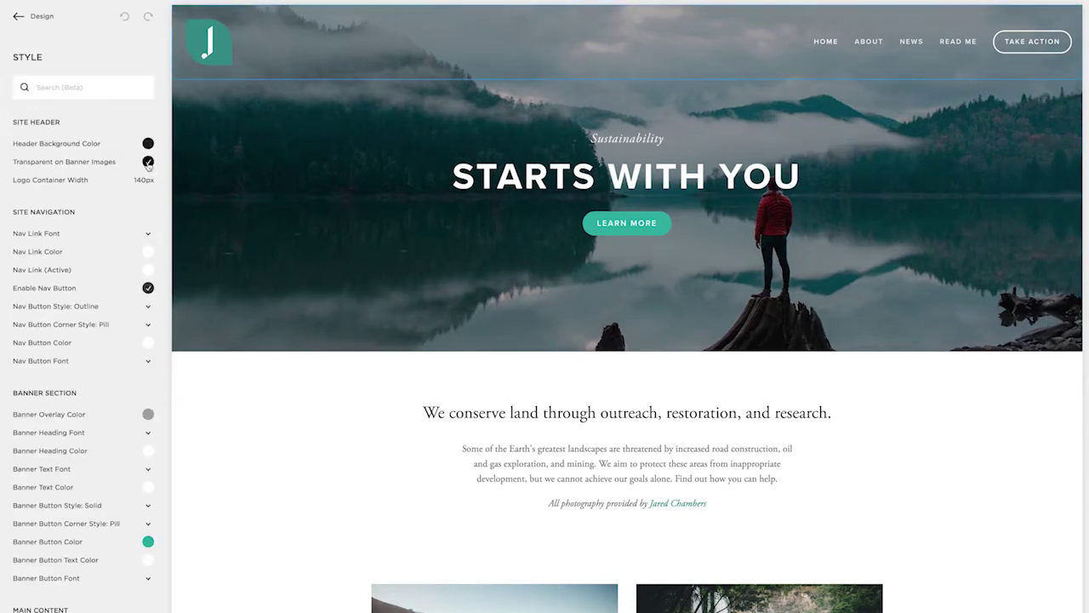
{"action": "left_click", "coordinate": [148, 162]}
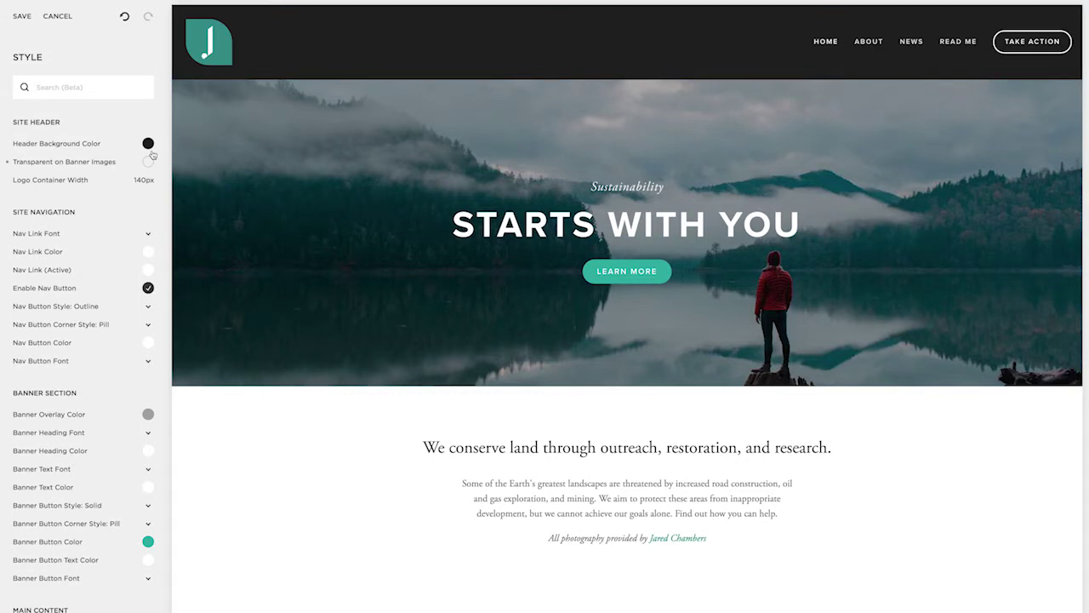
{"action": "left_click", "coordinate": [148, 143]}
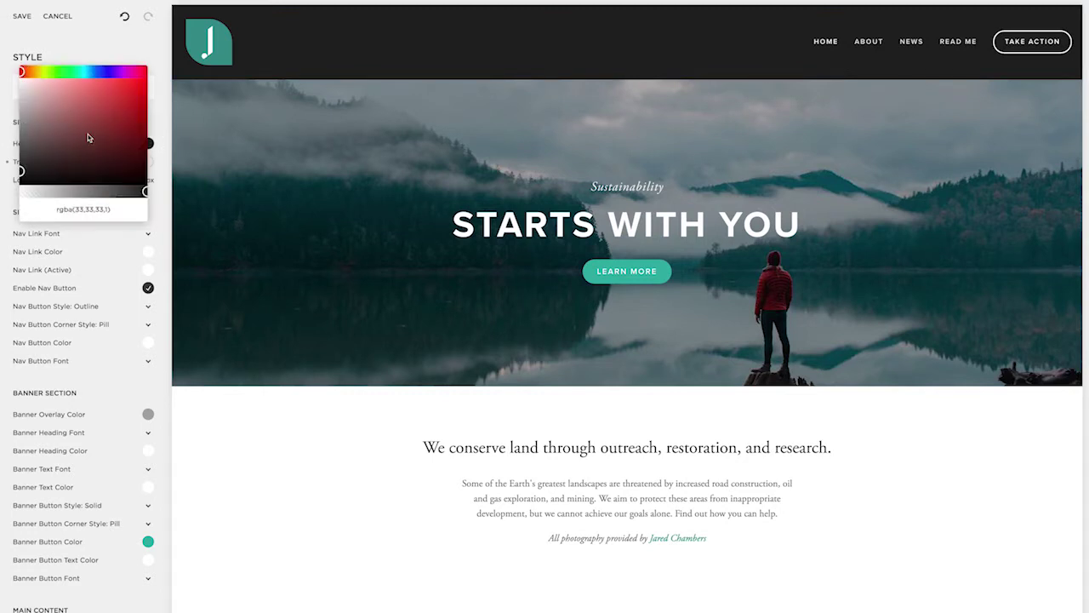
{"action": "left_click", "coordinate": [19, 77]}
{"action": "left_click", "coordinate": [51, 40]}
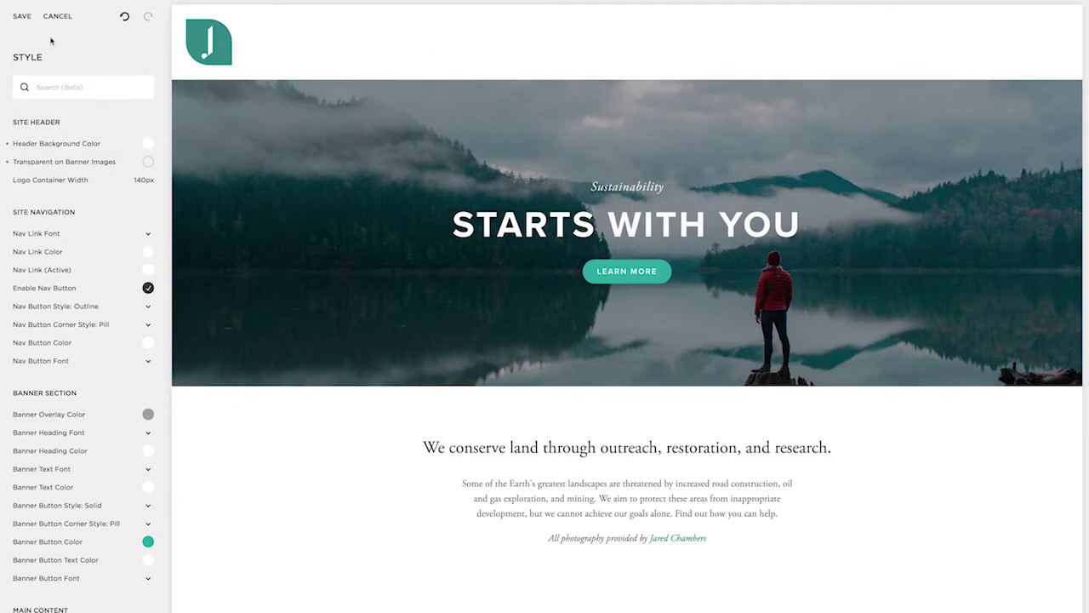
Set nav link and active nav link colours to teal #3b9391 and disable the nav button
{"action": "left_click", "coordinate": [149, 256]}
{"action": "left_click", "coordinate": [132, 320]}
{"action": "key", "text": "ctrl+v"}
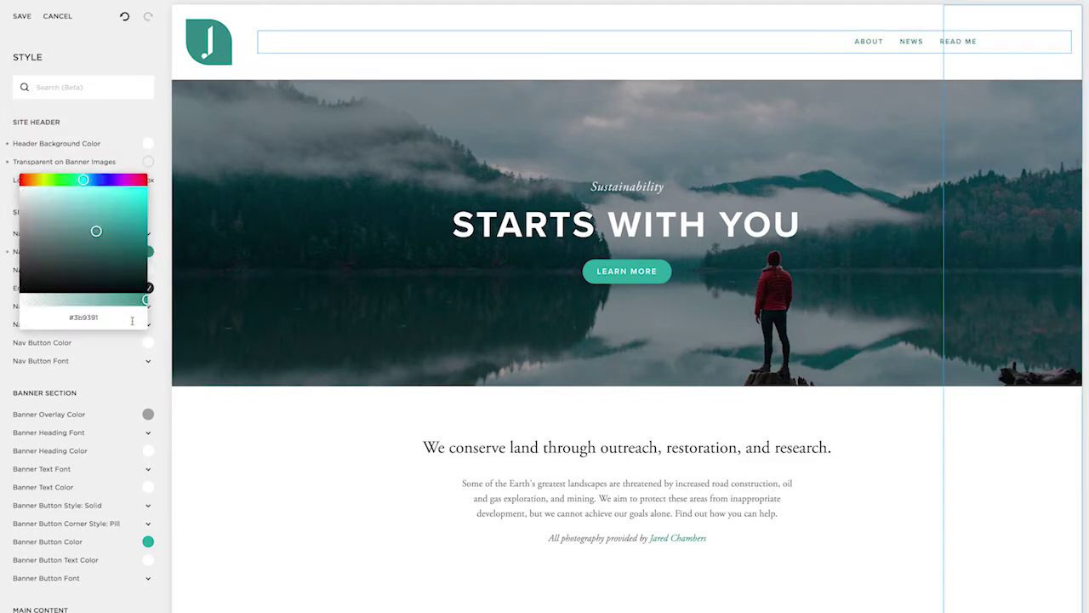
{"action": "left_click", "coordinate": [165, 309]}
{"action": "left_click", "coordinate": [148, 270]}
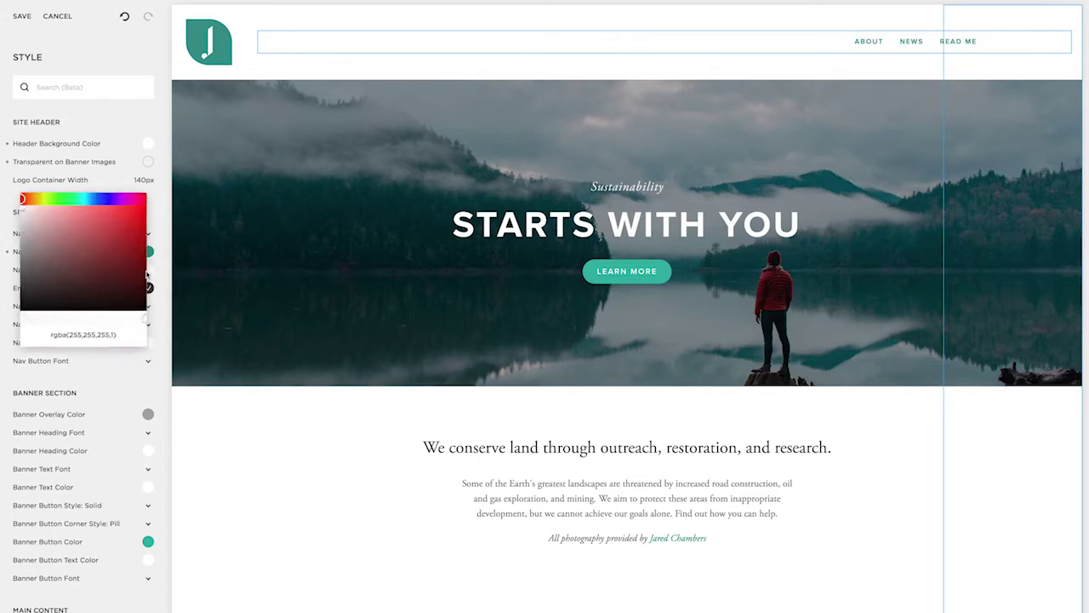
{"action": "left_click", "coordinate": [160, 268]}
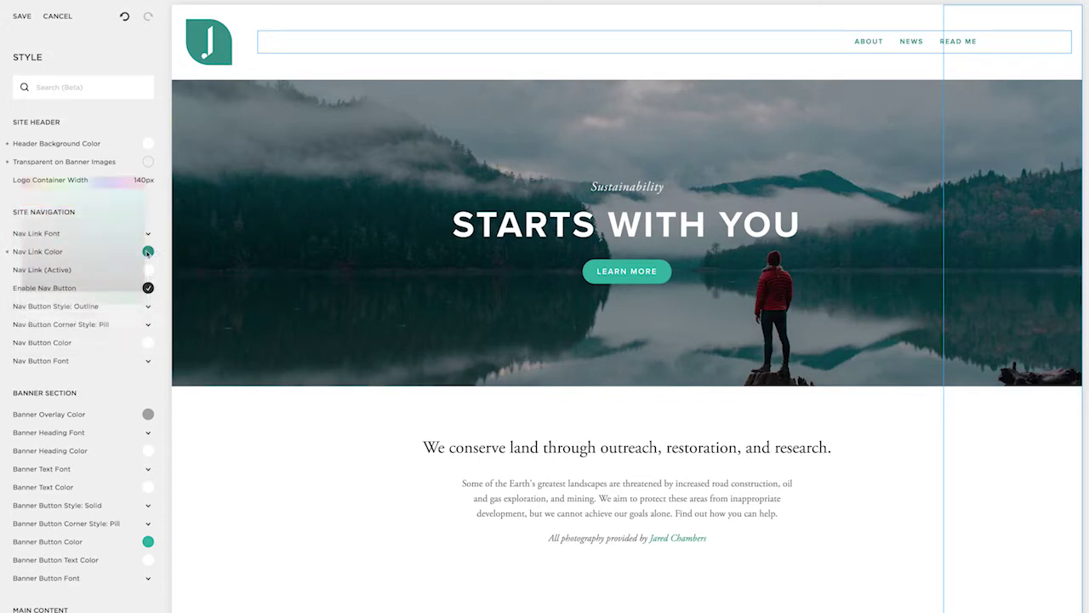
{"action": "left_click", "coordinate": [148, 251]}
{"action": "key", "text": "ctrl+c"}
{"action": "left_click", "coordinate": [174, 268]}
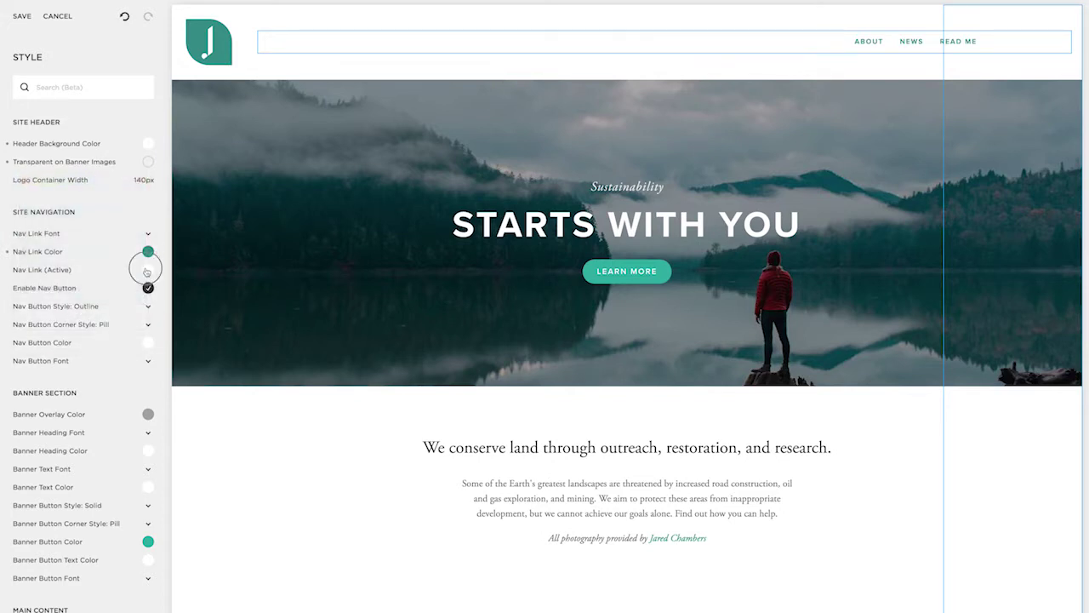
{"action": "left_click", "coordinate": [148, 269]}
{"action": "key", "text": "ctrl+v"}
{"action": "left_click", "coordinate": [163, 272]}
{"action": "left_click", "coordinate": [149, 288]}
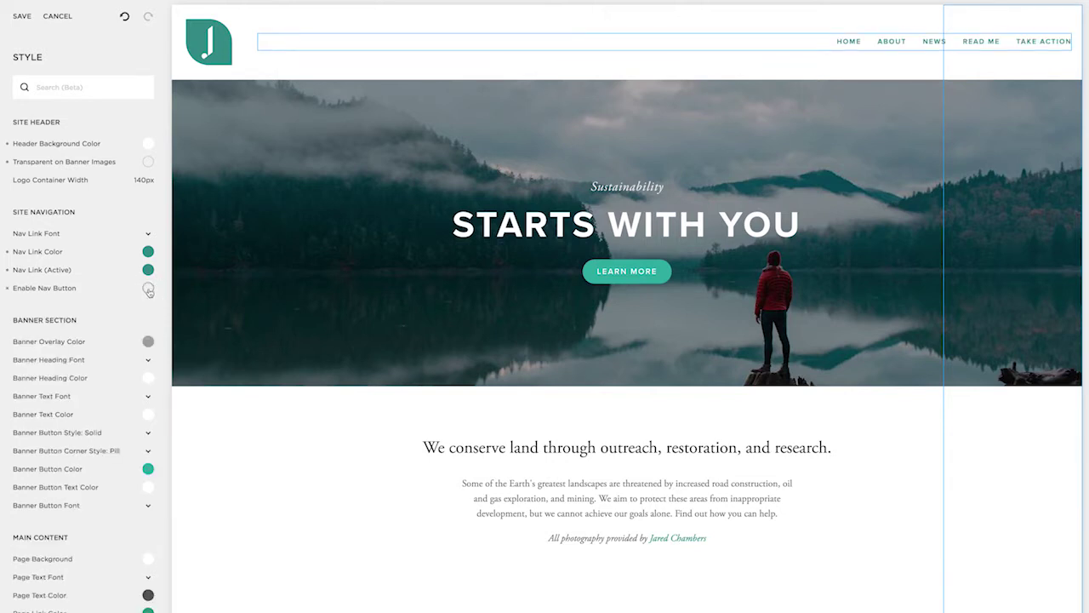
{"action": "scroll", "coordinate": [149, 290], "scroll_direction": "down", "scroll_amount": 2}
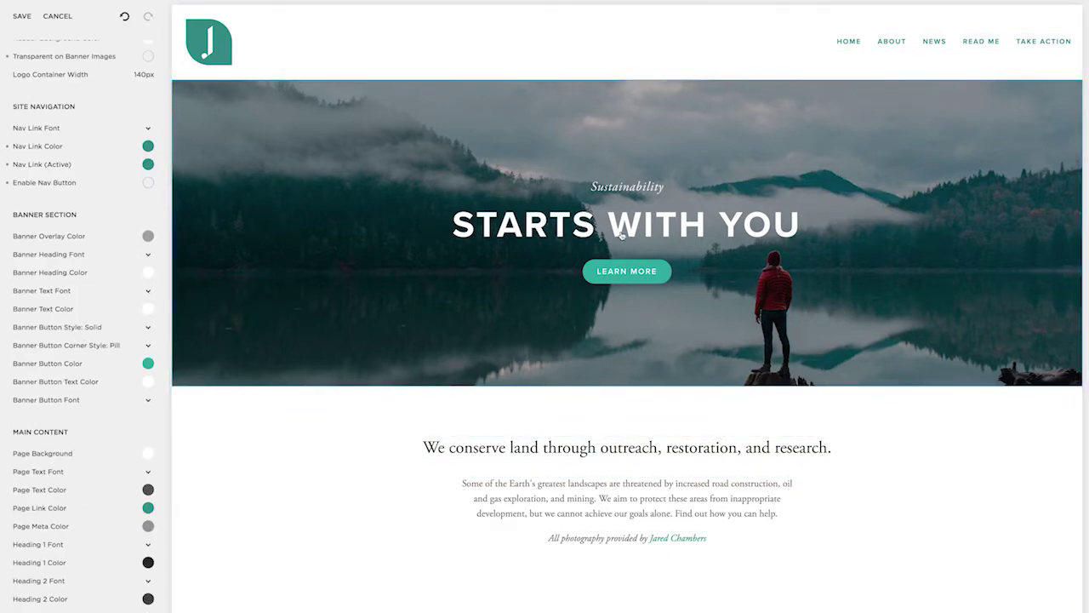
Switch the banner text and Heading 1 fonts to Proxima Nova
{"action": "left_click", "coordinate": [149, 290]}
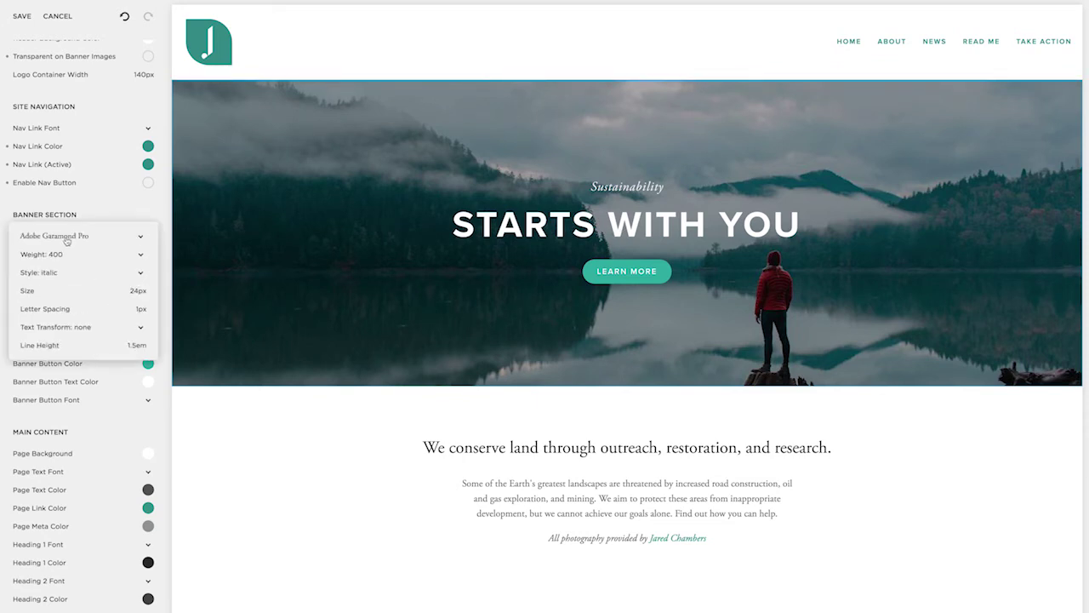
{"action": "left_click", "coordinate": [70, 251]}
{"action": "left_click", "coordinate": [73, 18]}
{"action": "type", "text": "proxim"}
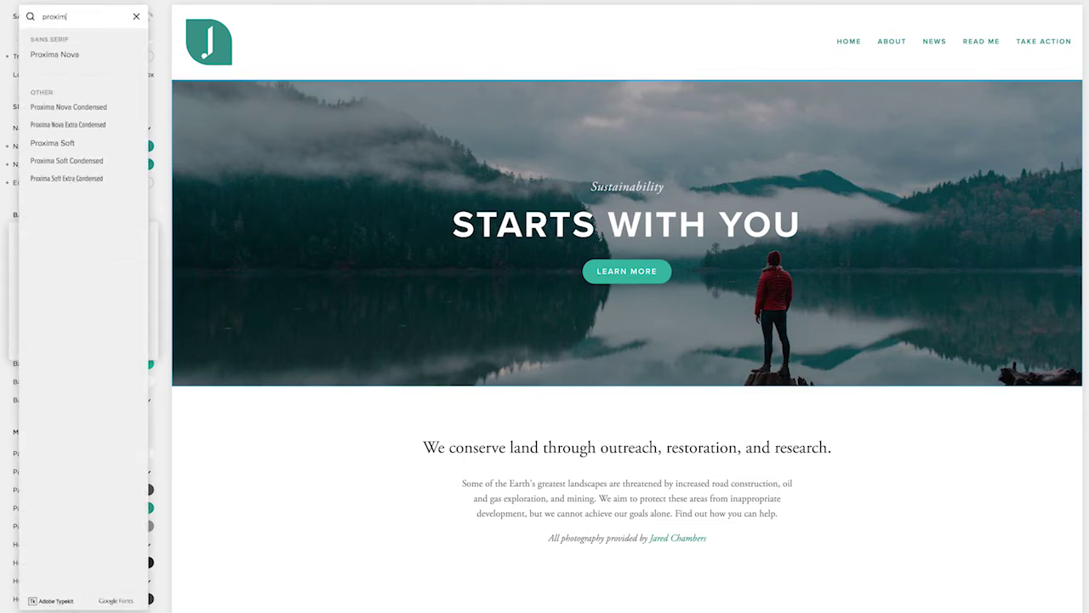
{"action": "left_click", "coordinate": [68, 55]}
{"action": "left_click", "coordinate": [443, 447]}
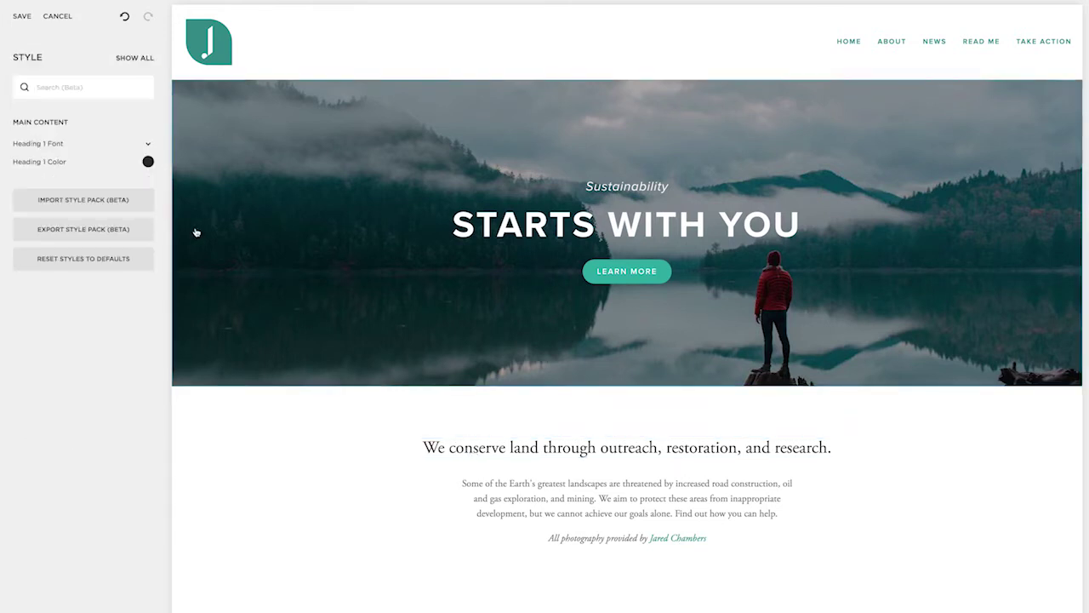
{"action": "left_click", "coordinate": [149, 143]}
{"action": "left_click", "coordinate": [68, 90]}
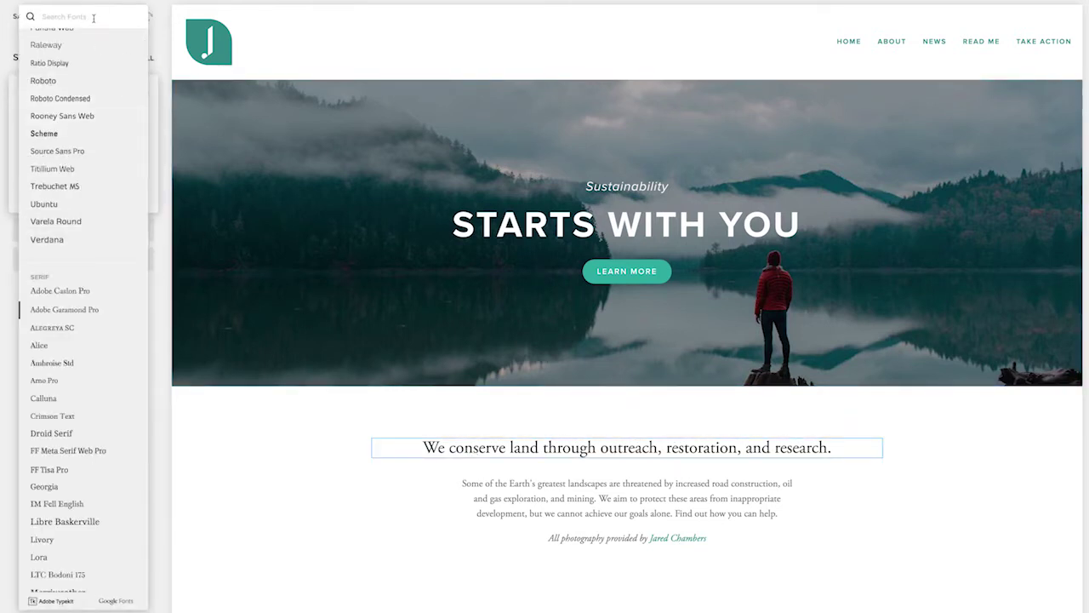
{"action": "left_click", "coordinate": [94, 18]}
{"action": "type", "text": "proxim"}
{"action": "left_click", "coordinate": [96, 52]}
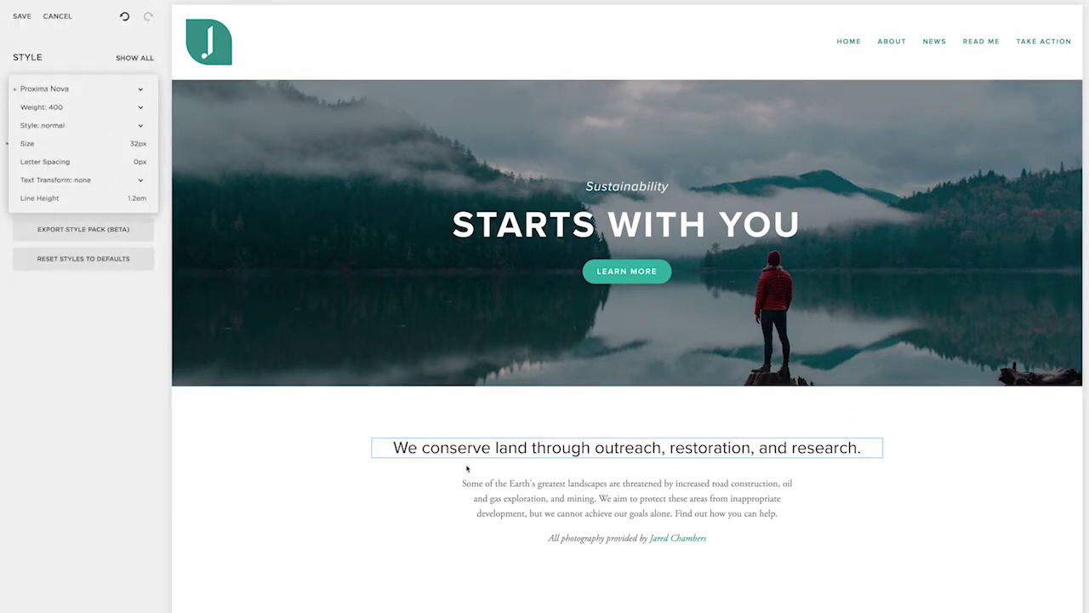
Switch the body paragraph text font to Proxima Nova as well
{"action": "left_click", "coordinate": [482, 486]}
{"action": "left_click", "coordinate": [148, 143]}
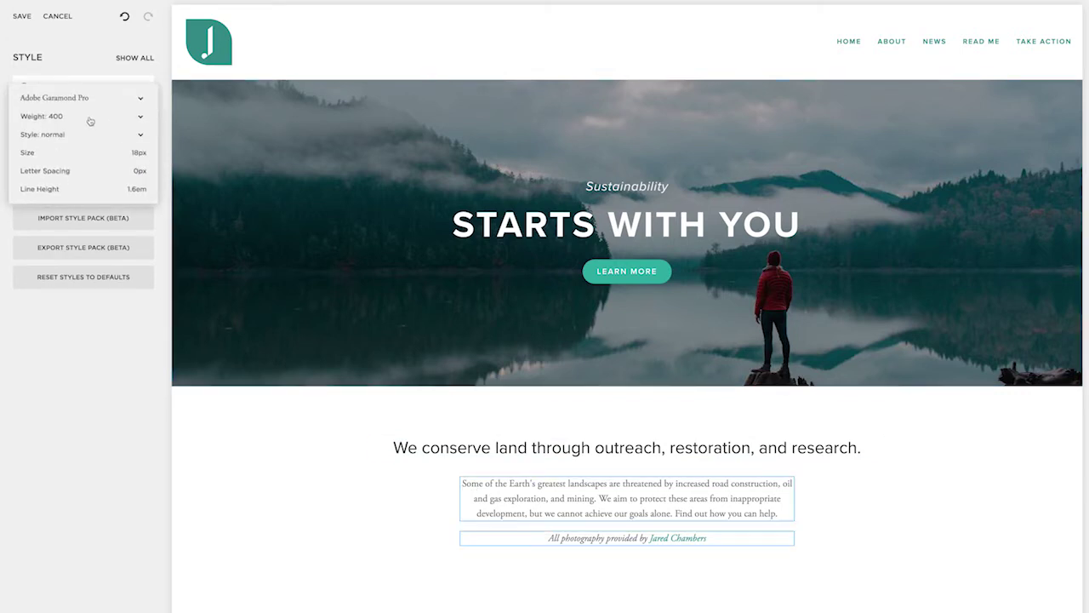
{"action": "left_click", "coordinate": [75, 94]}
{"action": "type", "text": "proxim"}
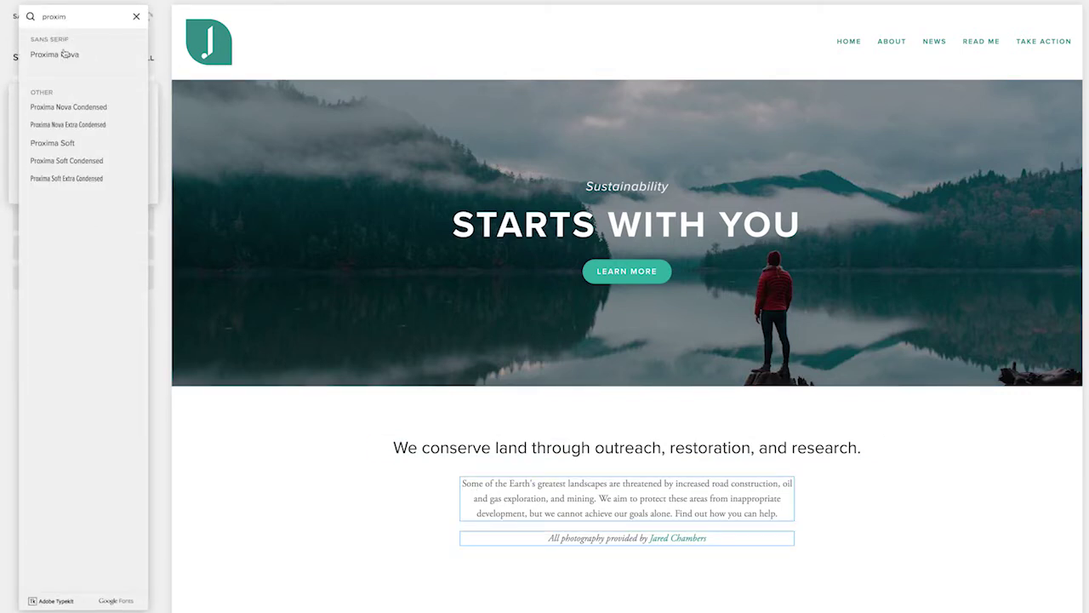
{"action": "left_click", "coordinate": [65, 54]}
{"action": "left_click", "coordinate": [289, 465]}
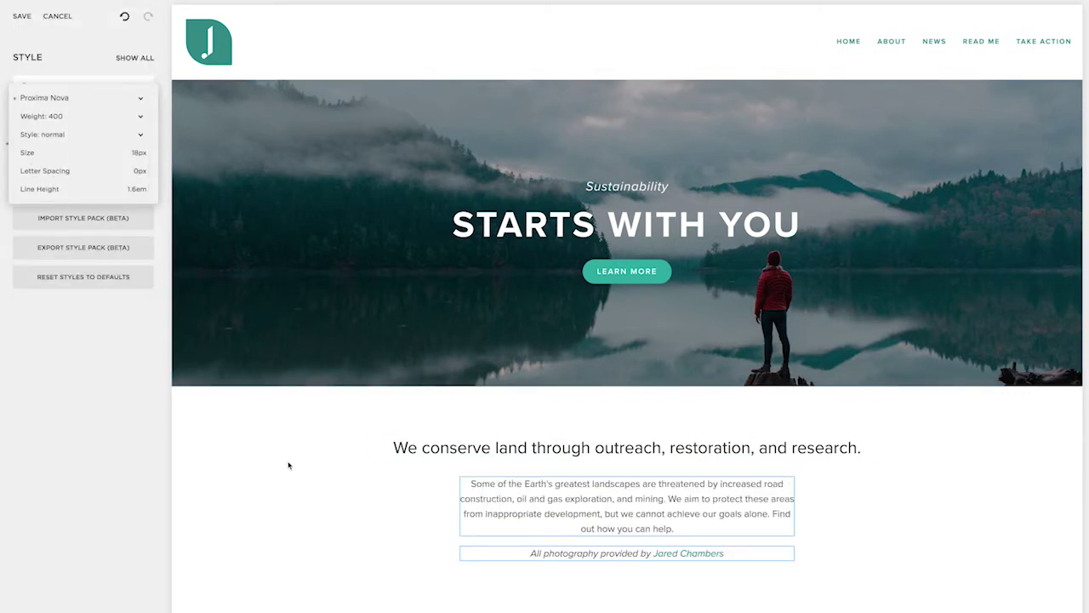
Check the banner button and other colour settings without changing them
{"action": "left_click", "coordinate": [129, 57]}
{"action": "scroll", "coordinate": [123, 330], "scroll_direction": "down", "scroll_amount": 3}
{"action": "left_click", "coordinate": [148, 347]}
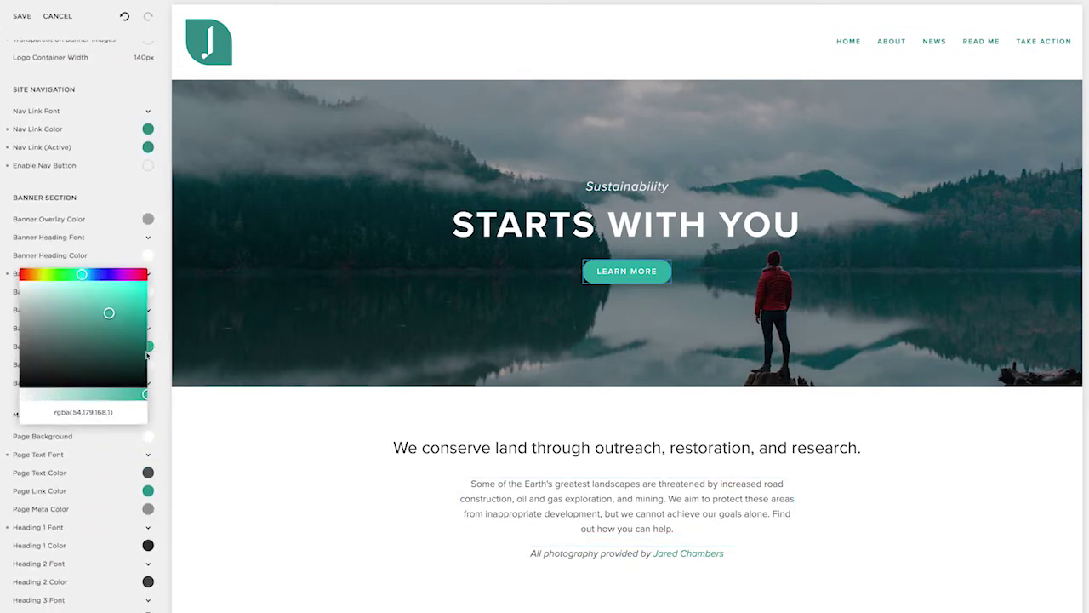
{"action": "left_click", "coordinate": [220, 428]}
{"action": "scroll", "coordinate": [221, 428], "scroll_direction": "down", "scroll_amount": 1}
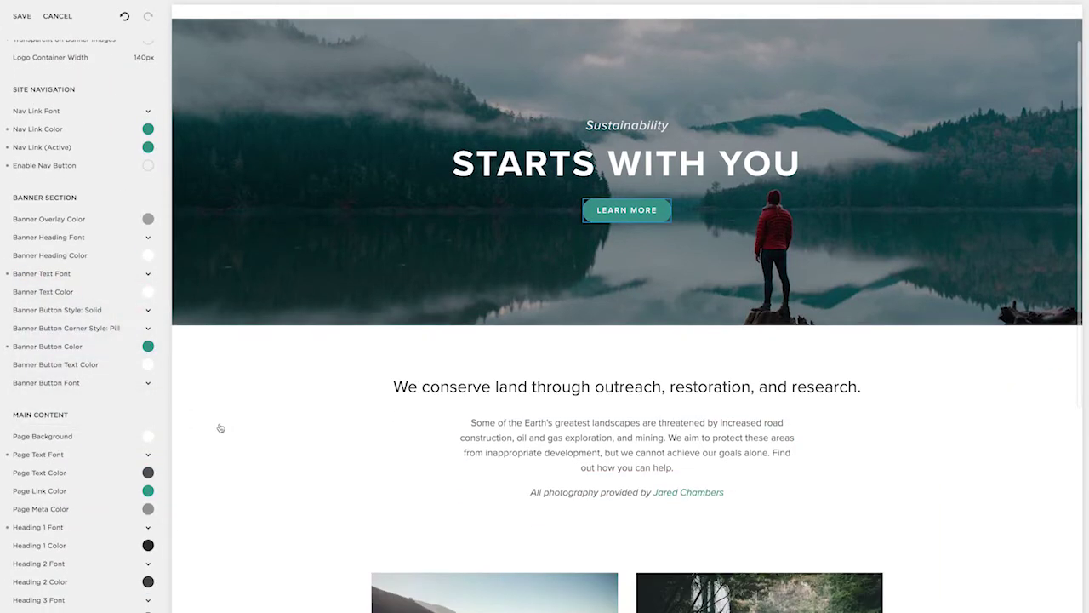
{"action": "scroll", "coordinate": [220, 428], "scroll_direction": "down", "scroll_amount": 1}
{"action": "left_click", "coordinate": [687, 466]}
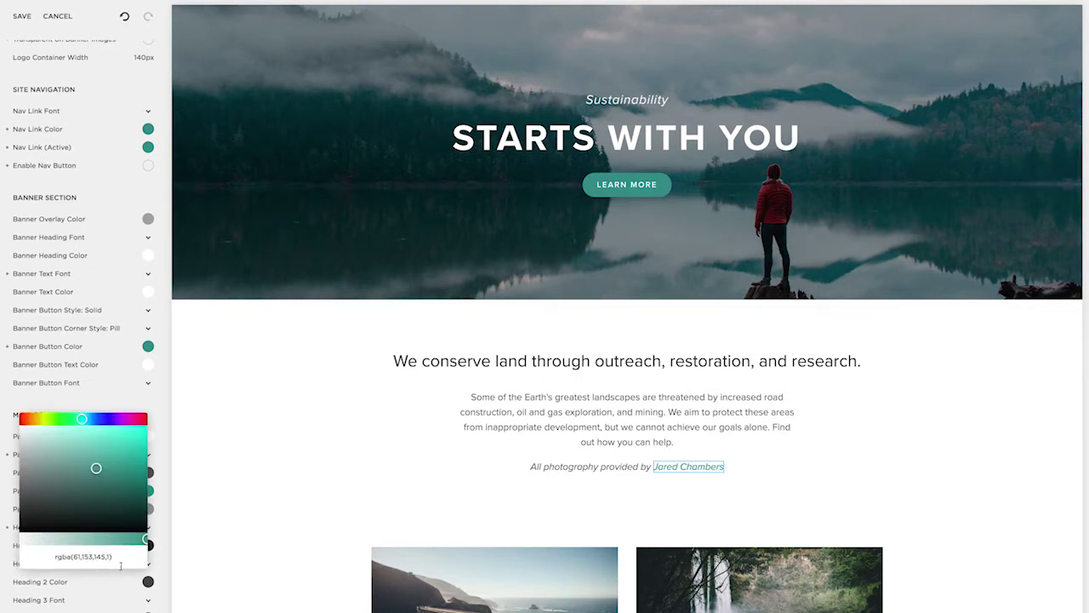
{"action": "left_click", "coordinate": [244, 464]}
Look over the Heading 1, 2 and 3 font settings without changing them
{"action": "scroll", "coordinate": [204, 446], "scroll_direction": "down", "scroll_amount": 2}
{"action": "scroll", "coordinate": [136, 476], "scroll_direction": "down", "scroll_amount": 2}
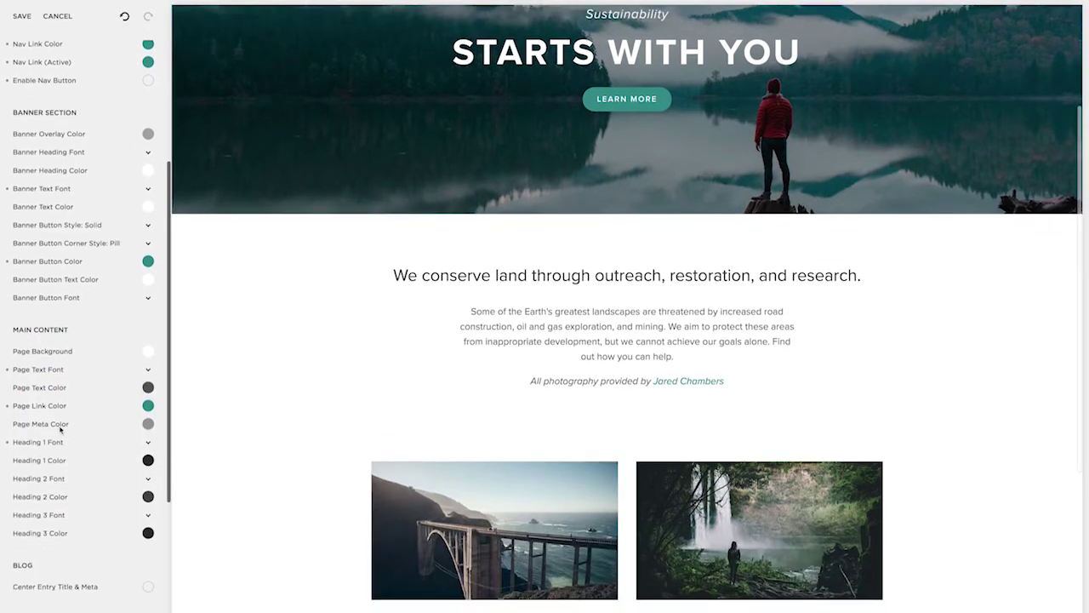
{"action": "left_click", "coordinate": [149, 513]}
{"action": "left_click", "coordinate": [160, 468]}
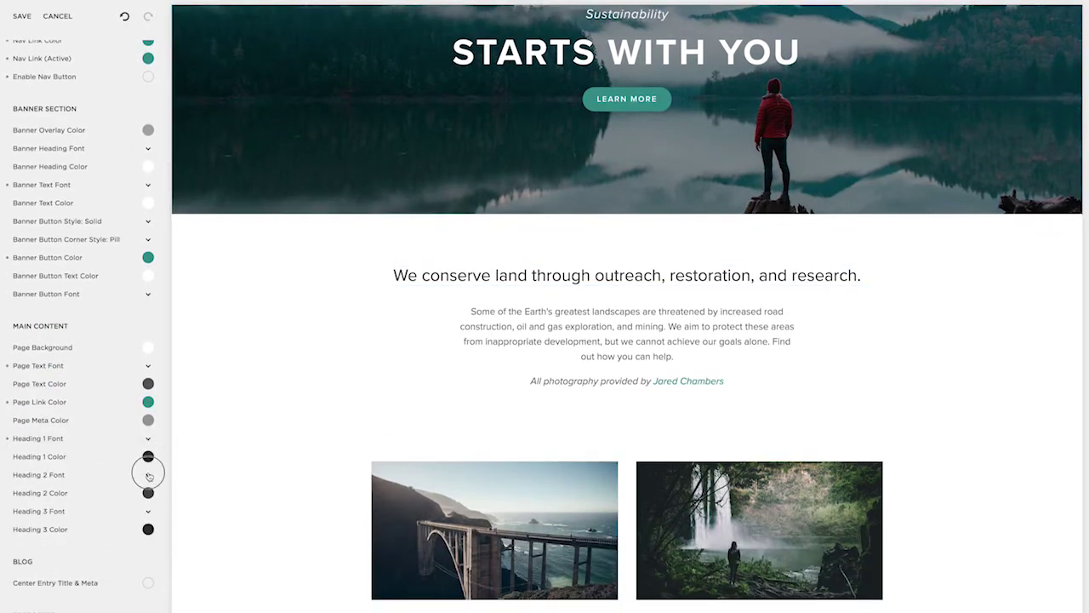
{"action": "left_click", "coordinate": [161, 467]}
{"action": "left_click", "coordinate": [168, 436]}
{"action": "left_click", "coordinate": [169, 434]}
{"action": "scroll", "coordinate": [199, 406], "scroll_direction": "down", "scroll_amount": 1}
{"action": "scroll", "coordinate": [127, 408], "scroll_direction": "down", "scroll_amount": 5}
{"action": "scroll", "coordinate": [280, 443], "scroll_direction": "down", "scroll_amount": 5}
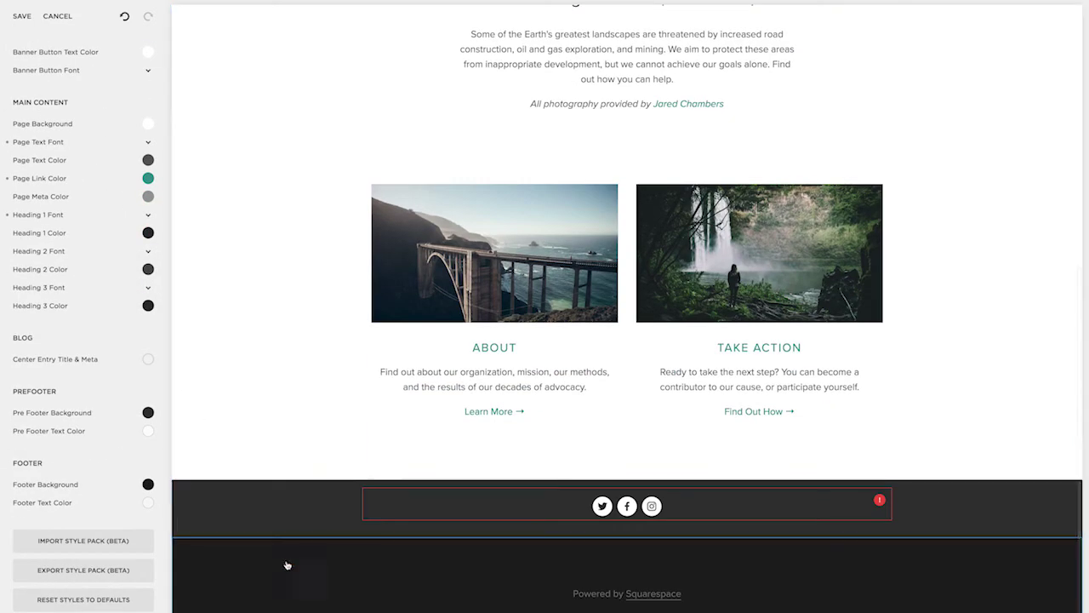
Paste the teal colour into Footer Background and save the style changes
{"action": "left_click", "coordinate": [148, 484]}
{"action": "triple_click", "coordinate": [86, 544]}
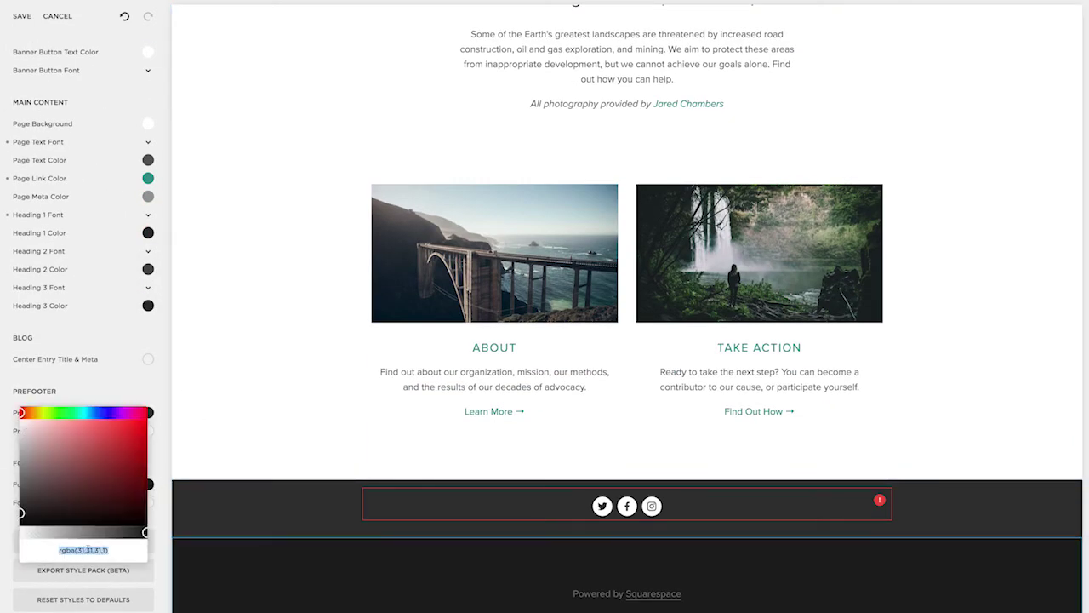
{"action": "key", "text": "ctrl+v"}
{"action": "left_click", "coordinate": [250, 438]}
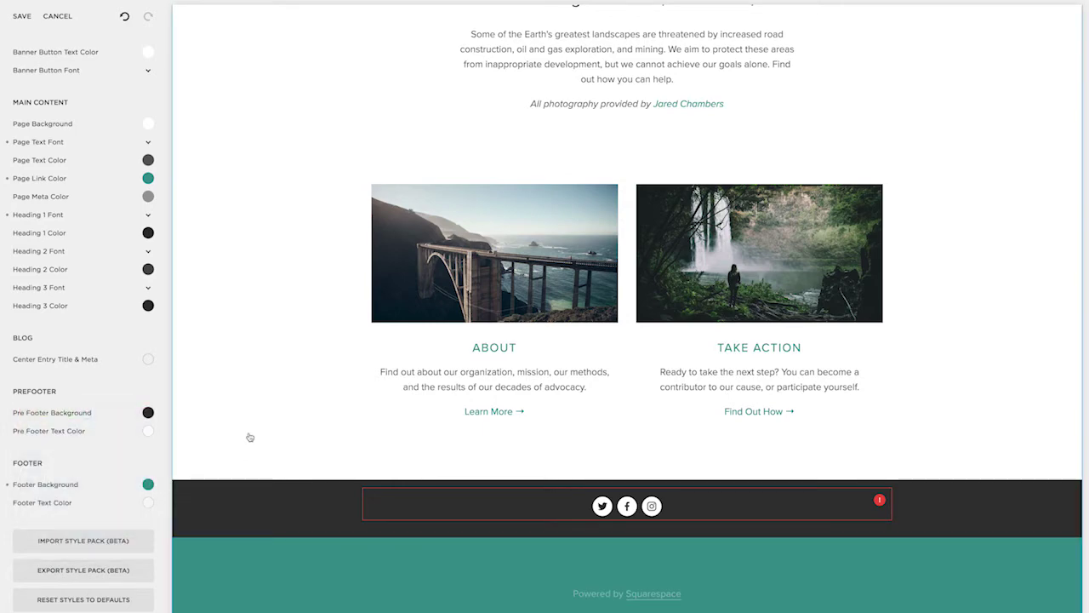
{"action": "scroll", "coordinate": [248, 437], "scroll_direction": "up", "scroll_amount": 10}
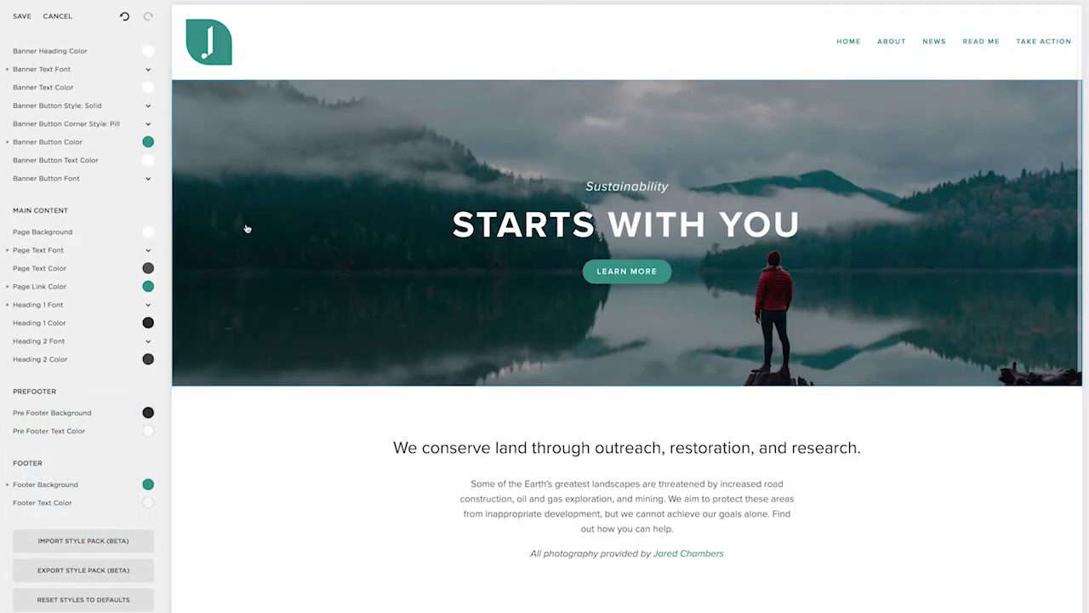
{"action": "scroll", "coordinate": [122, 178], "scroll_direction": "up", "scroll_amount": 5}
{"action": "left_click", "coordinate": [23, 17]}
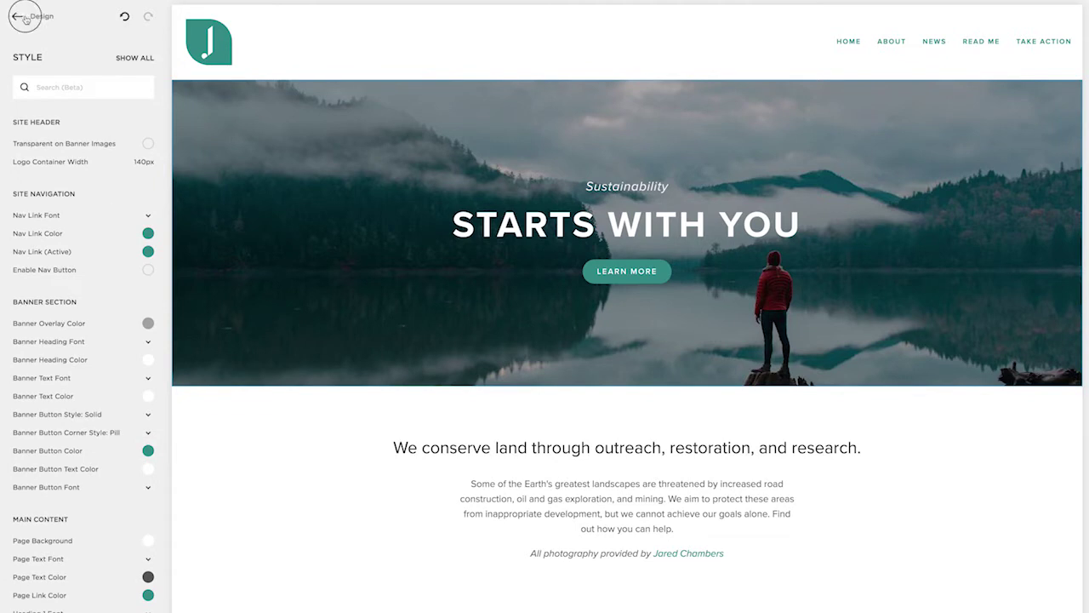
Go back to the home menu, open Pages, and bring up the Home page's settings
{"action": "left_click", "coordinate": [25, 17]}
{"action": "left_click", "coordinate": [69, 120]}
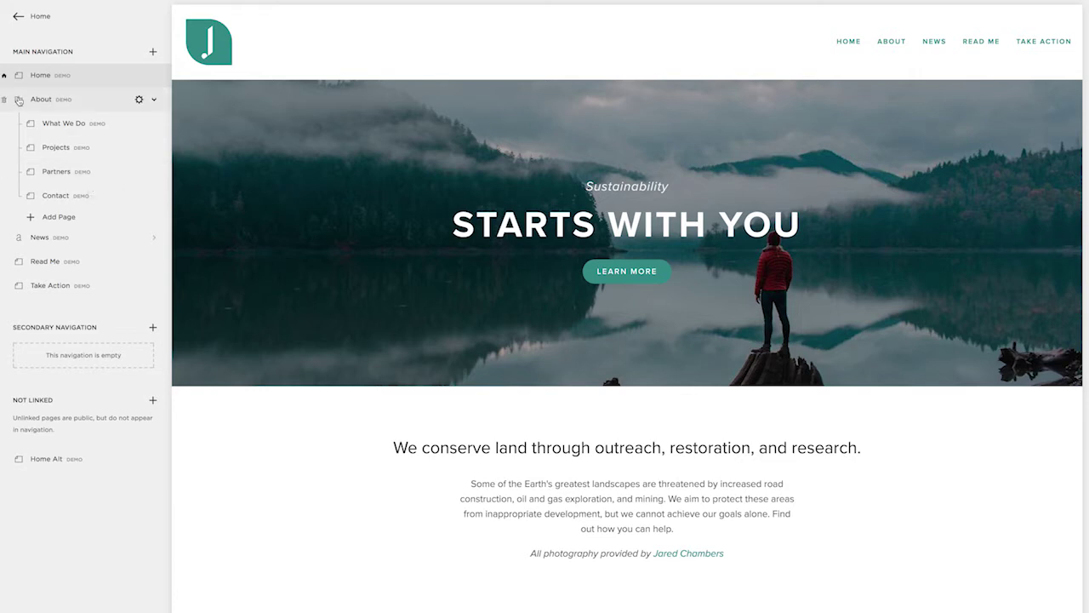
{"action": "left_click", "coordinate": [155, 77]}
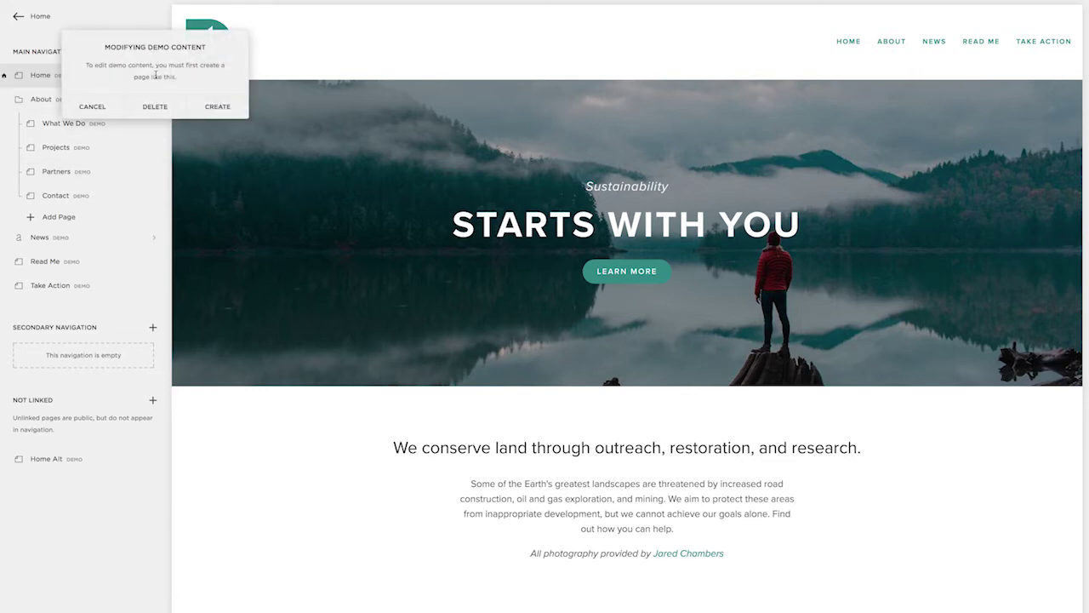
Make the demo Home page editable and delete the About folder with its subpages
{"action": "left_click", "coordinate": [218, 106]}
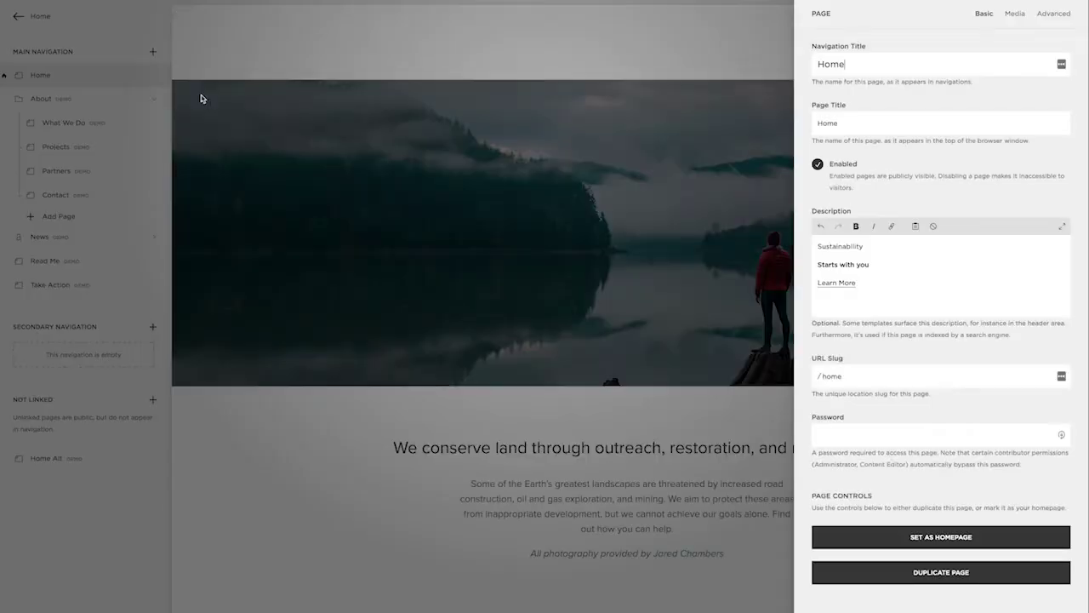
{"action": "left_click", "coordinate": [43, 149]}
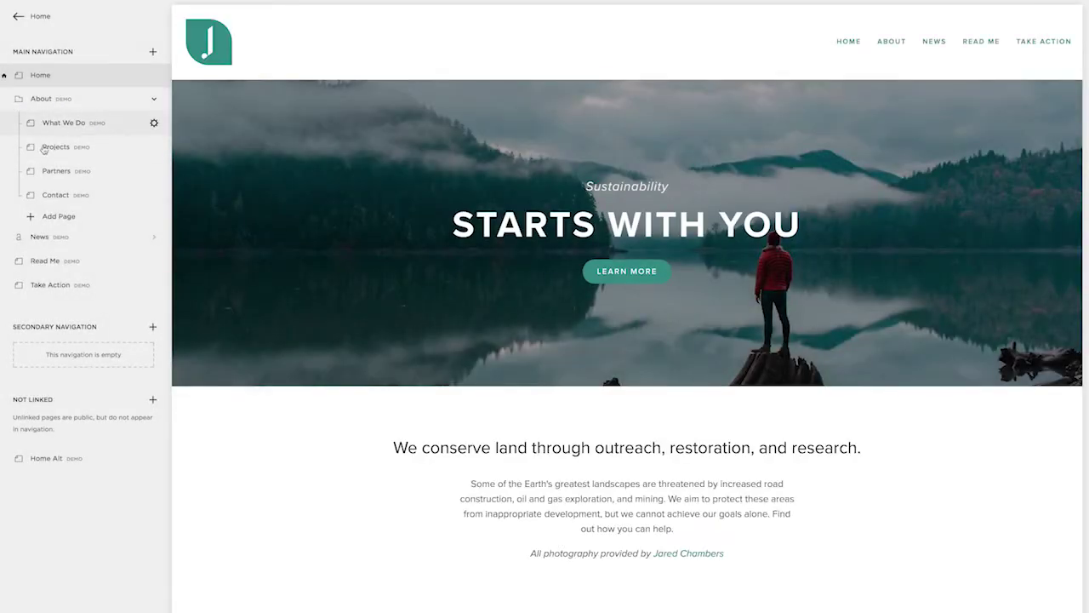
{"action": "left_click", "coordinate": [4, 99]}
{"action": "left_click", "coordinate": [137, 135]}
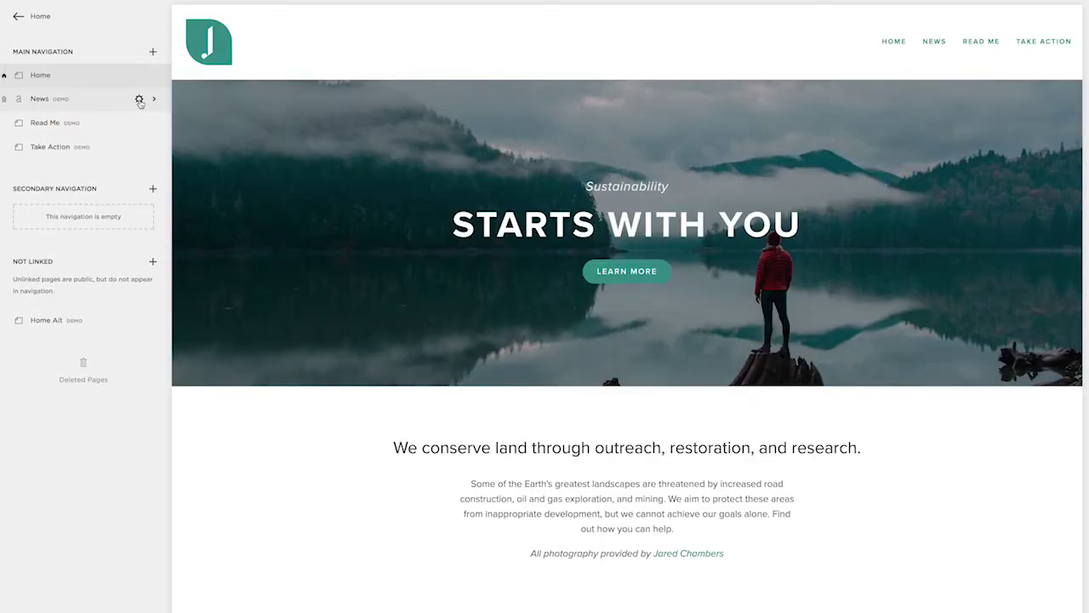
Rename the News page to Blog with the URL slug /blog
{"action": "left_click", "coordinate": [140, 100]}
{"action": "left_click", "coordinate": [203, 127]}
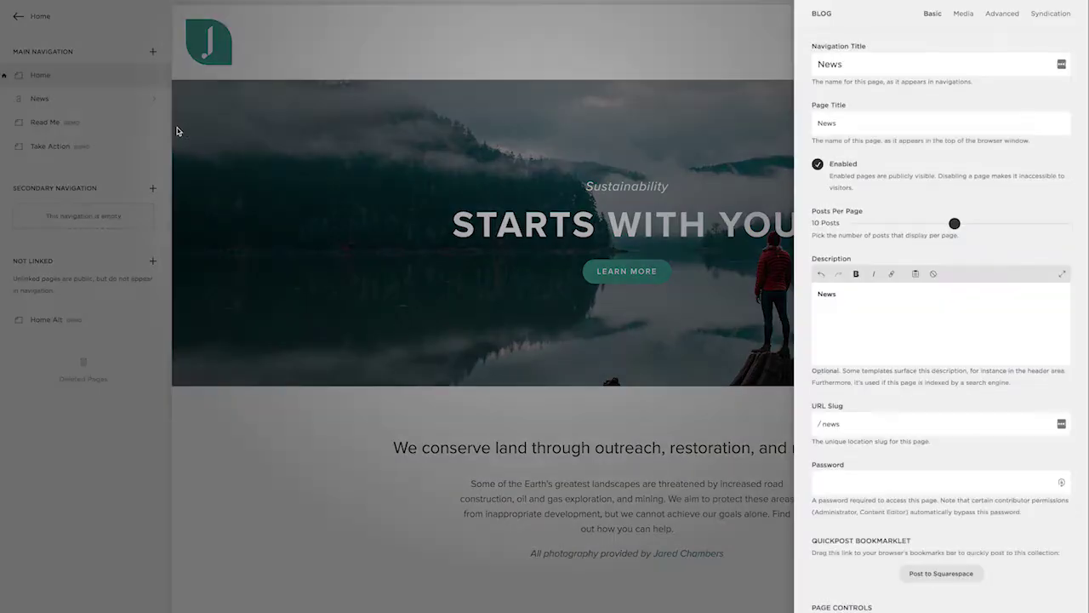
{"action": "key", "text": "ctrl+a"}
{"action": "type", "text": "Blog"}
{"action": "left_click_drag", "start_coordinate": [842, 423], "coordinate": [803, 423]}
{"action": "type", "text": "blo"}
{"action": "key", "text": "Return"}
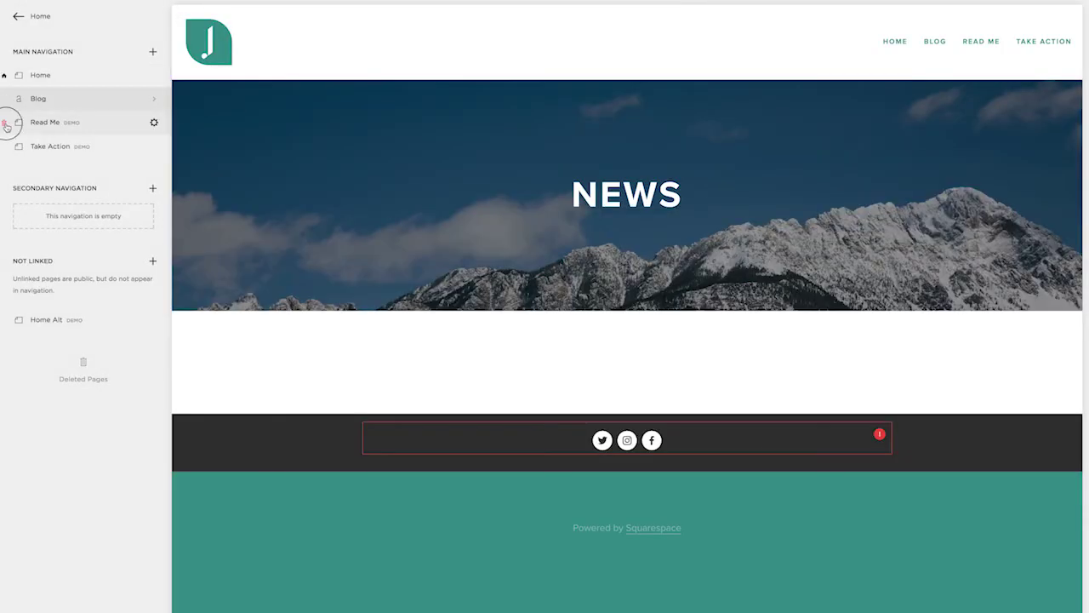
Delete the Read Me, Take Action and Home Alt pages, then move Home into Not Linked
{"action": "left_click", "coordinate": [152, 121]}
{"action": "left_click", "coordinate": [123, 158]}
{"action": "left_click", "coordinate": [152, 121]}
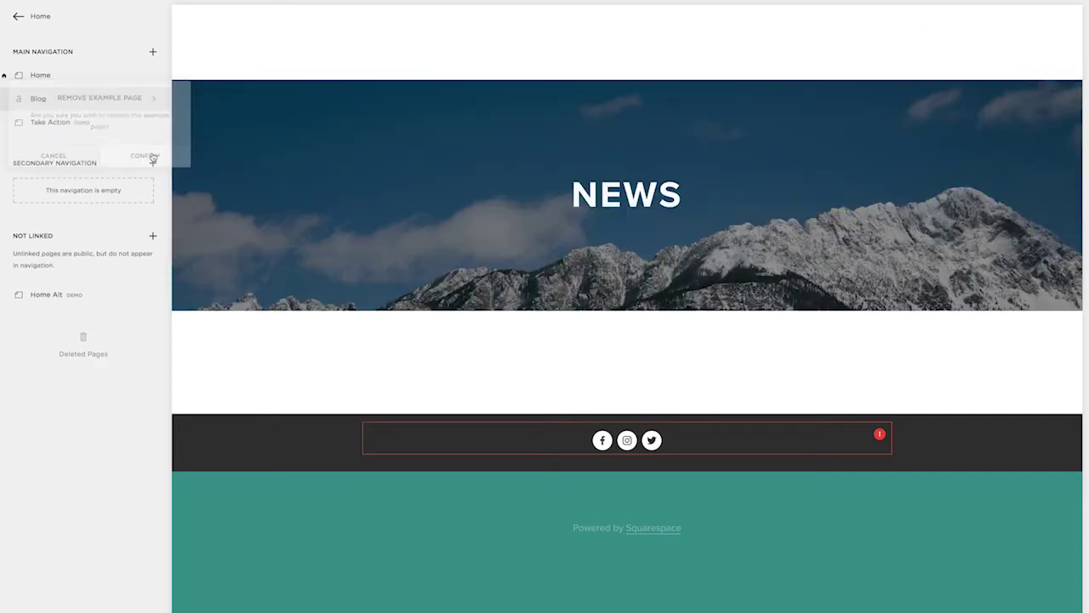
{"action": "left_click", "coordinate": [123, 158]}
{"action": "left_click", "coordinate": [153, 272]}
{"action": "left_click", "coordinate": [122, 303]}
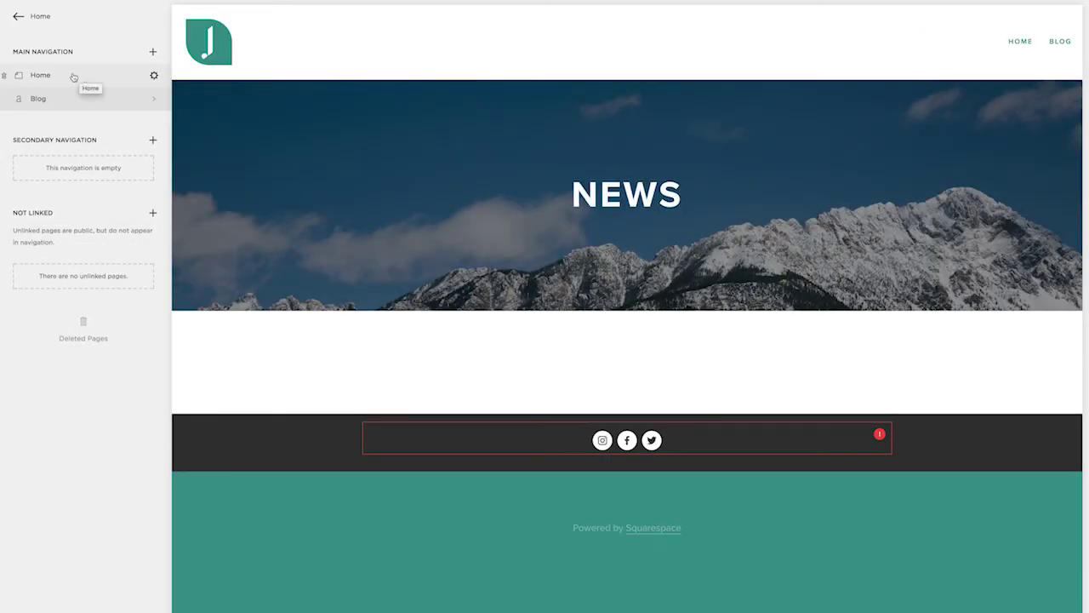
{"action": "left_click", "coordinate": [74, 76]}
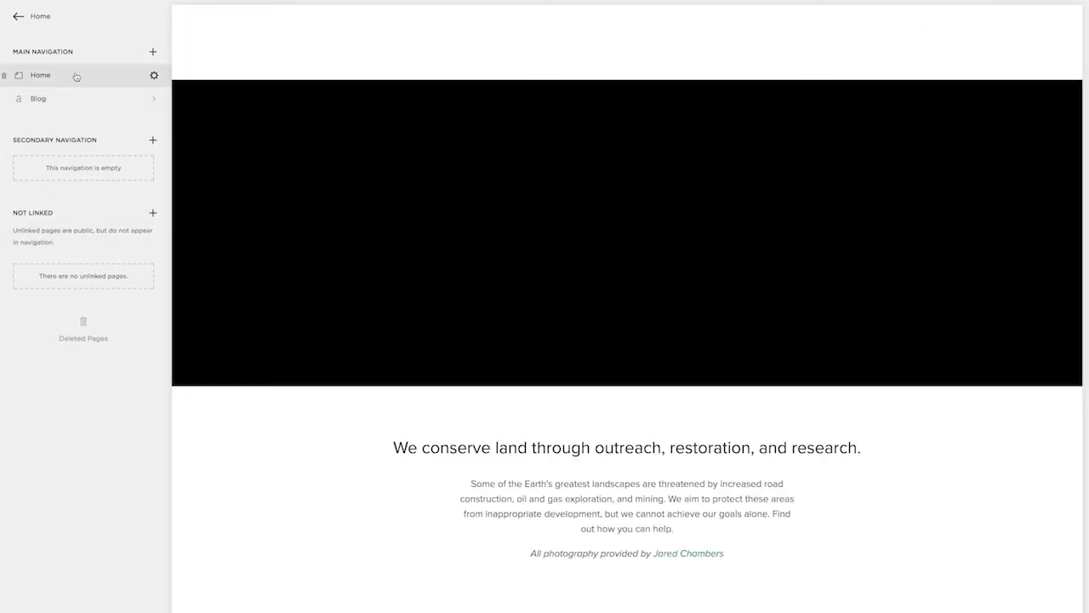
{"action": "left_click_drag", "start_coordinate": [75, 77], "coordinate": [80, 253]}
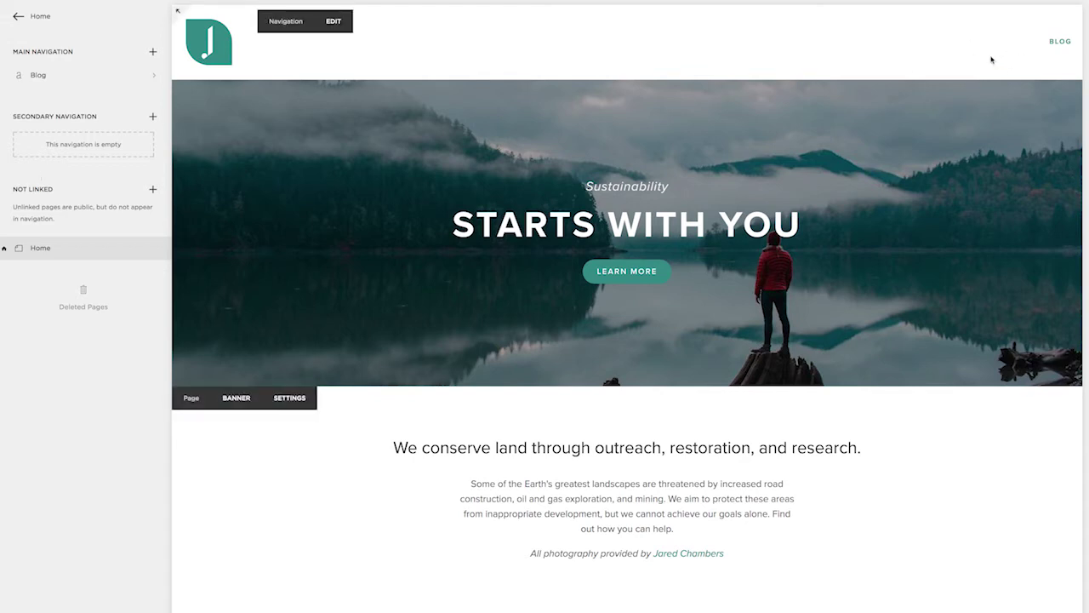
Add an About page with the About 3 layout to Main Navigation and save it
{"action": "left_click", "coordinate": [154, 52]}
{"action": "left_click", "coordinate": [226, 121]}
{"action": "type", "text": "About"}
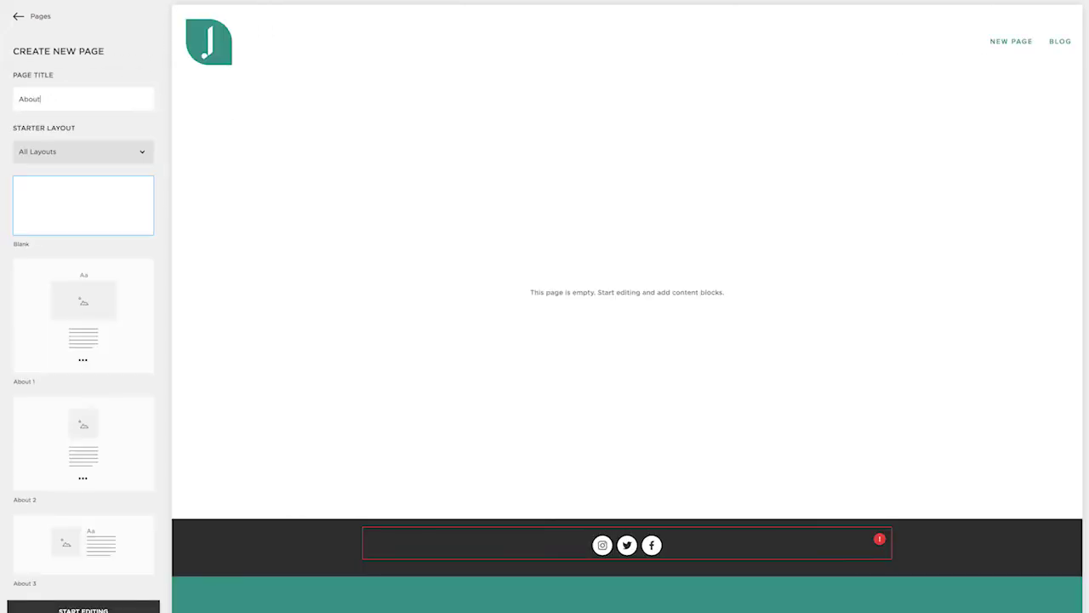
{"action": "scroll", "coordinate": [91, 341], "scroll_direction": "down", "scroll_amount": 5}
{"action": "left_click", "coordinate": [90, 326]}
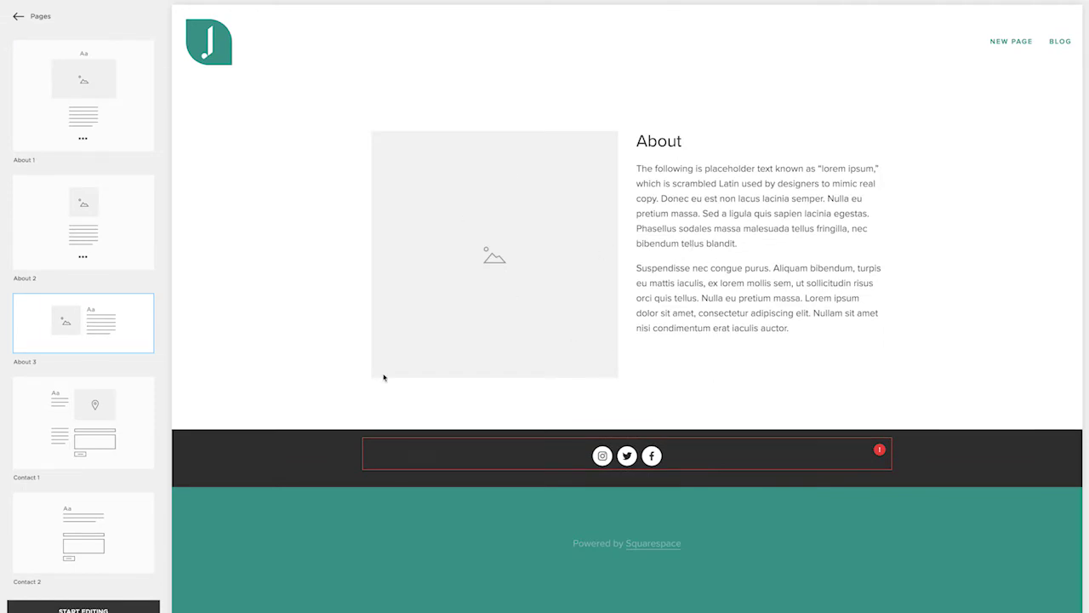
{"action": "left_click", "coordinate": [122, 608]}
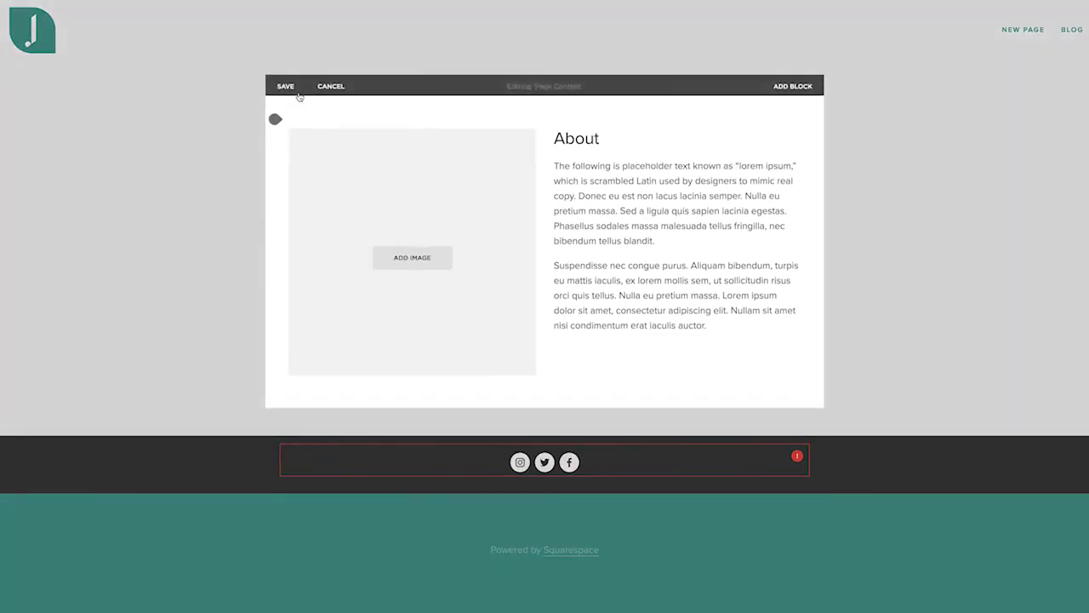
{"action": "left_click", "coordinate": [286, 88]}
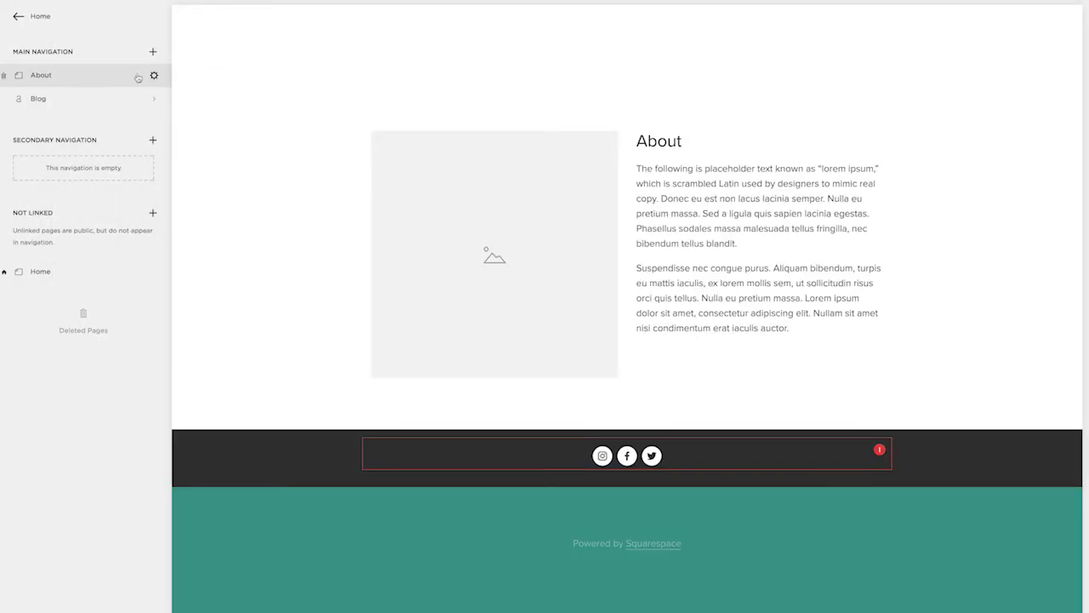
{"action": "left_click", "coordinate": [153, 53]}
Add a Services page with the Features 2 layout and place it below About
{"action": "left_click", "coordinate": [201, 102]}
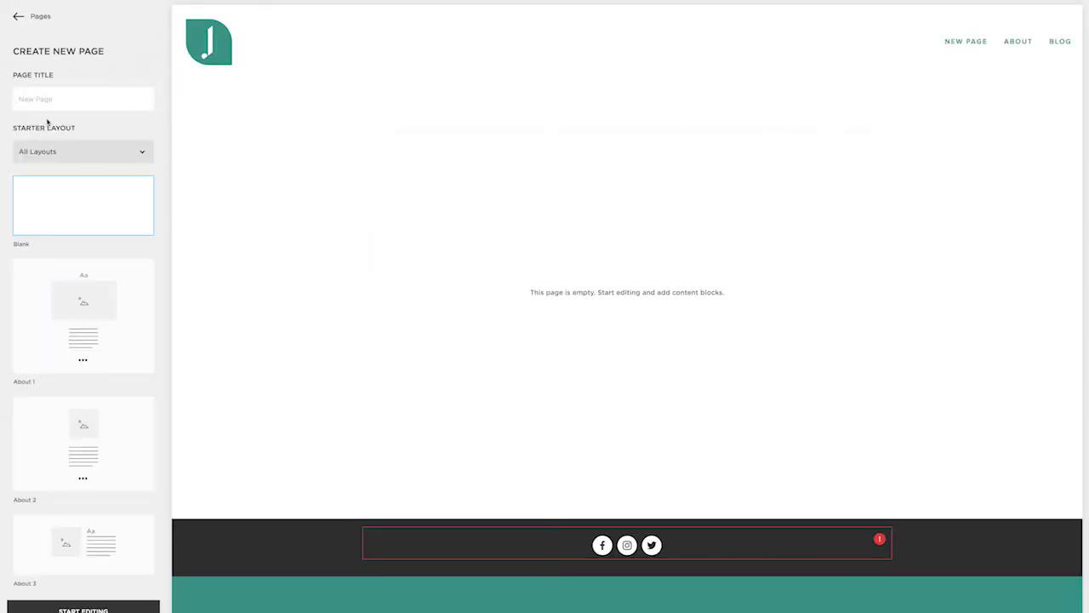
{"action": "type", "text": "Services"}
{"action": "scroll", "coordinate": [36, 311], "scroll_direction": "down", "scroll_amount": 15}
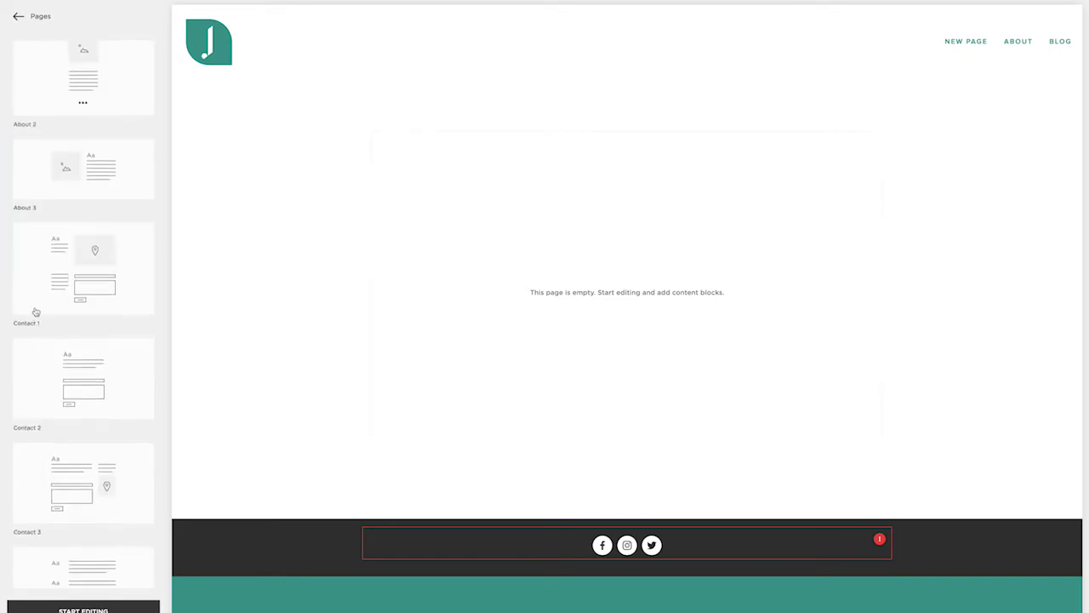
{"action": "scroll", "coordinate": [36, 312], "scroll_direction": "down", "scroll_amount": 5}
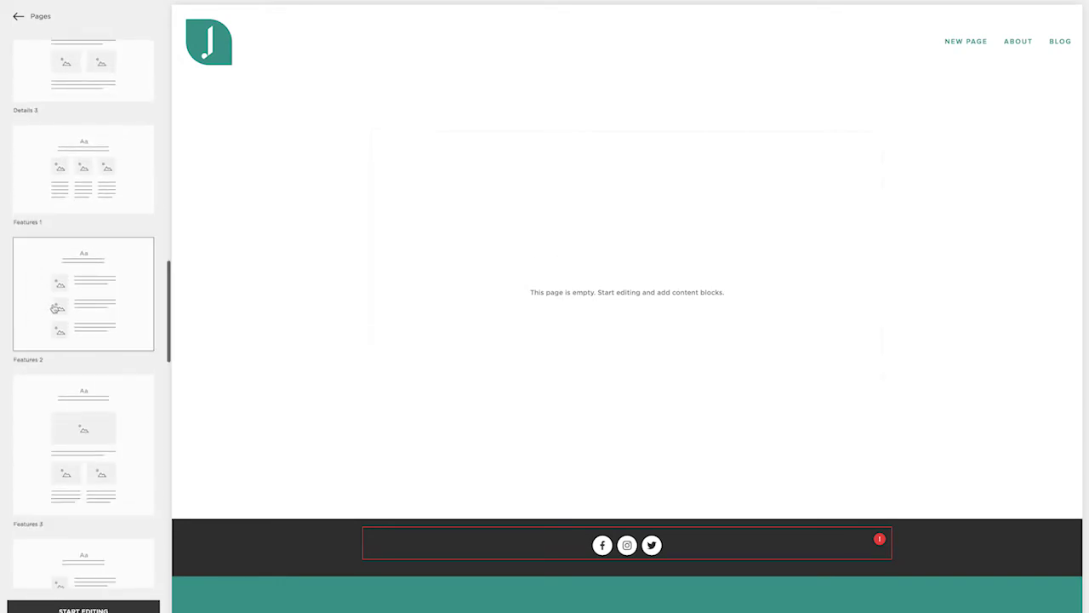
{"action": "left_click", "coordinate": [55, 308]}
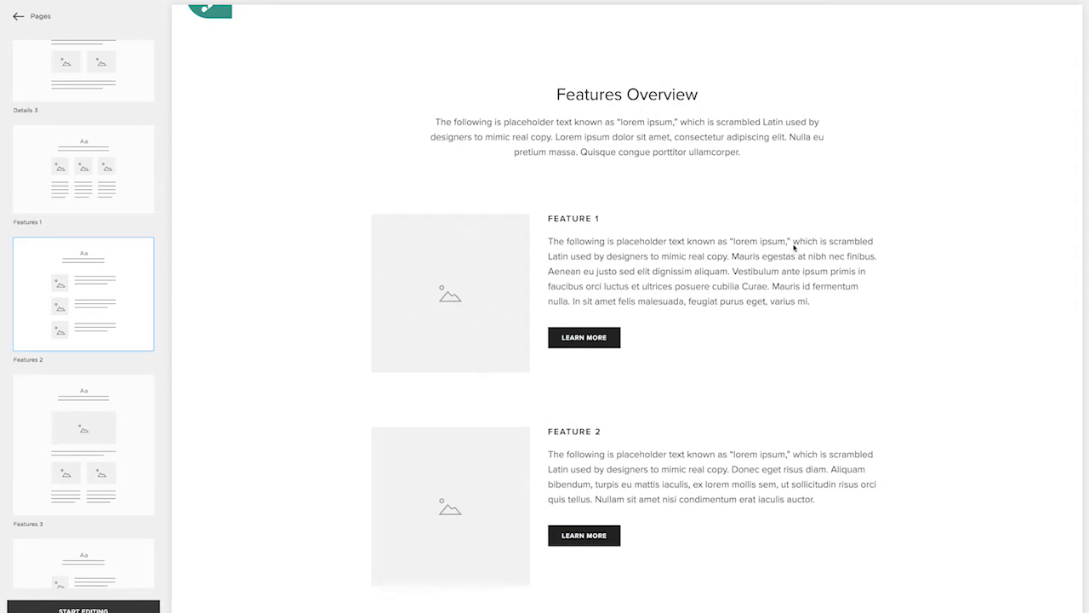
{"action": "scroll", "coordinate": [645, 294], "scroll_direction": "down", "scroll_amount": 1}
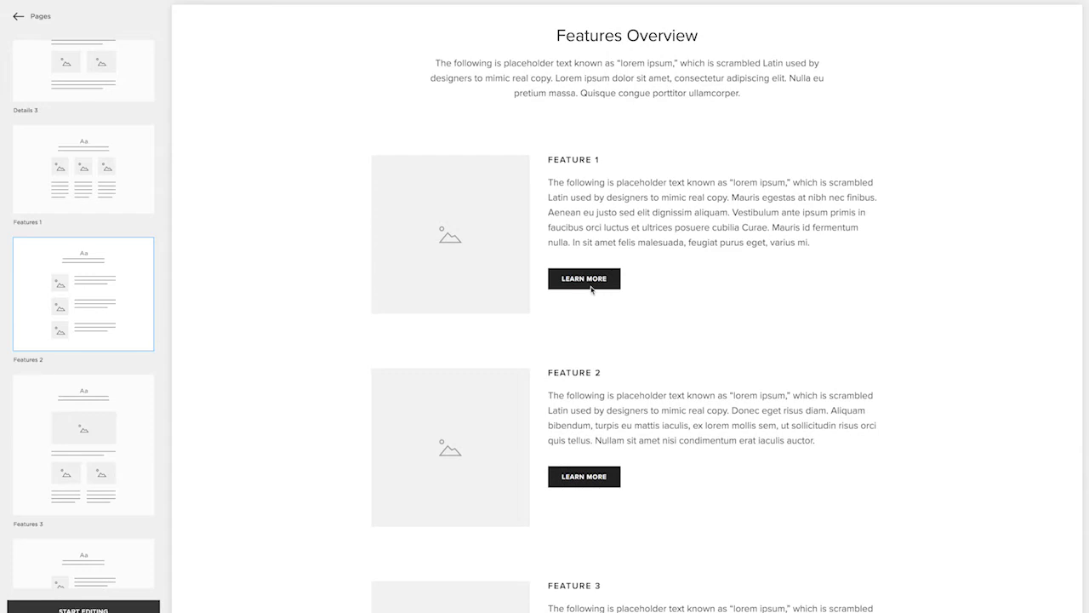
{"action": "scroll", "coordinate": [592, 289], "scroll_direction": "down", "scroll_amount": 3}
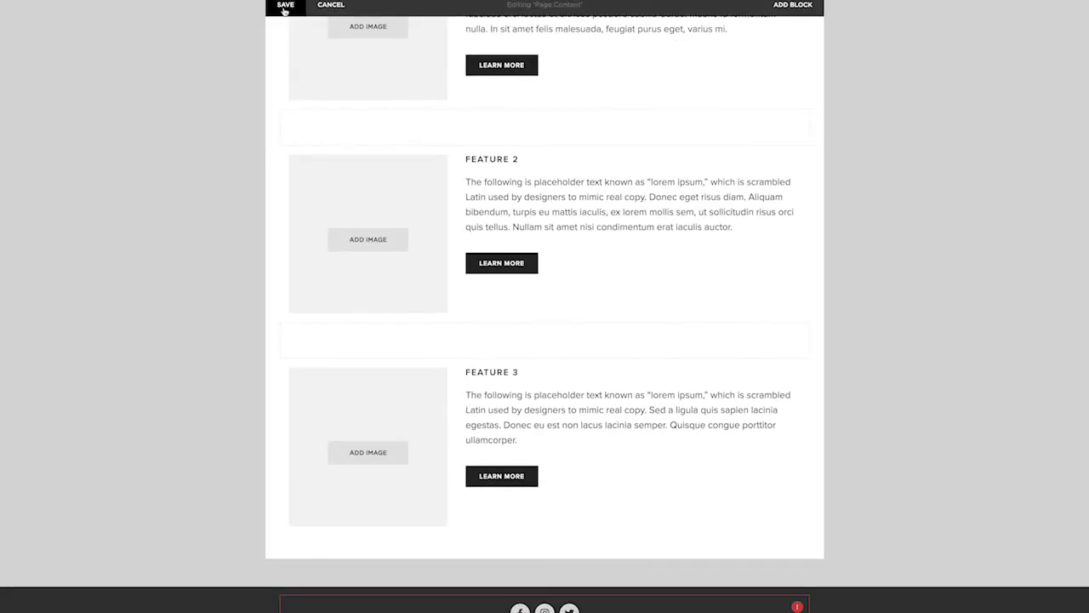
{"action": "left_click", "coordinate": [284, 9]}
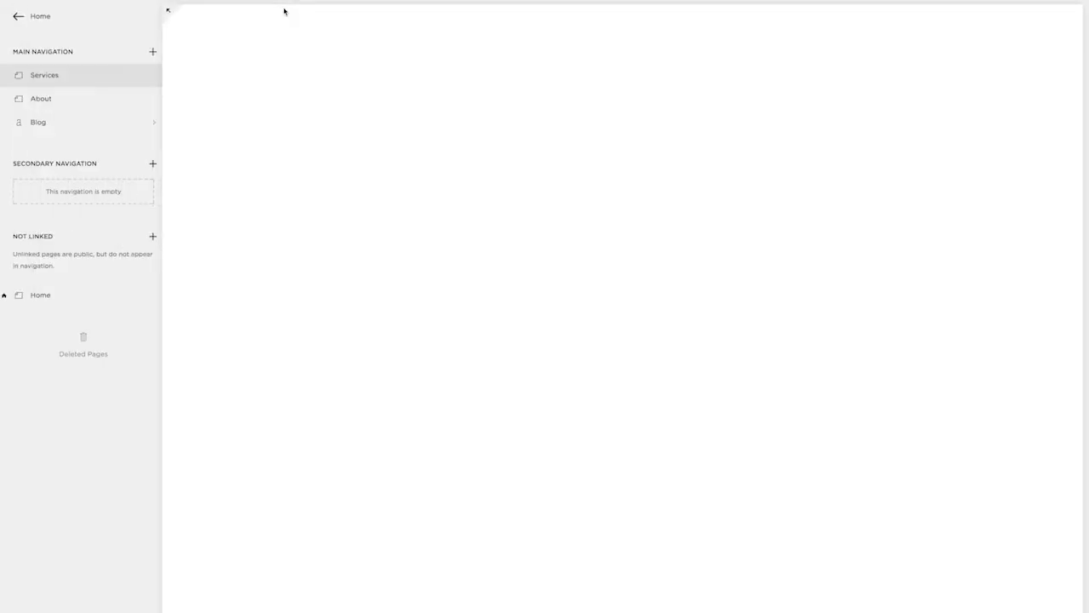
{"action": "left_click_drag", "start_coordinate": [80, 74], "coordinate": [81, 108]}
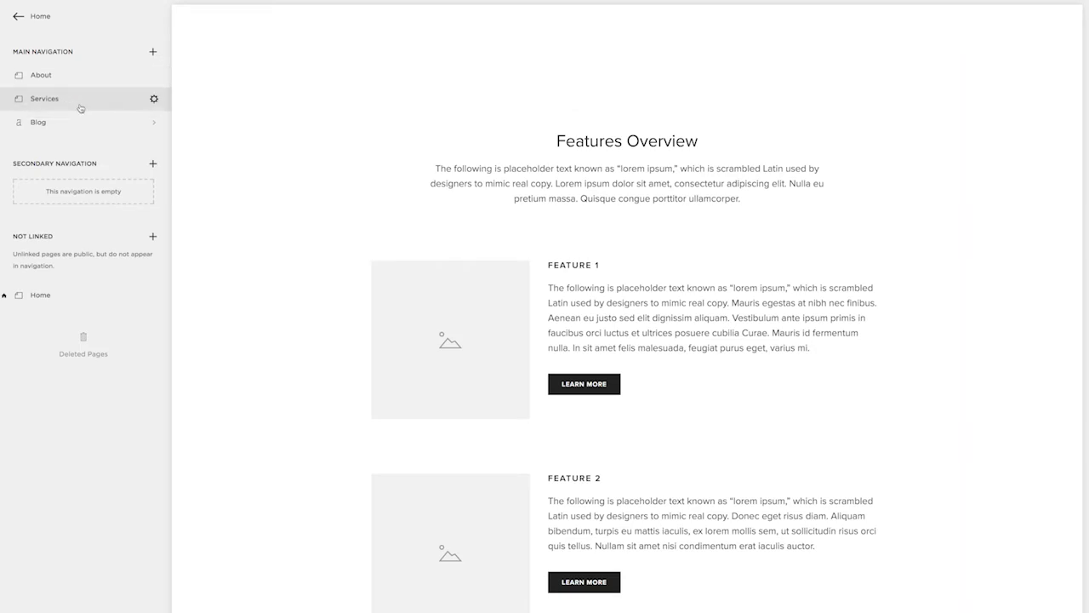
Add the Hire Me page with the Contact 2 form layout and move it below Blog
{"action": "left_click", "coordinate": [152, 51]}
{"action": "left_click", "coordinate": [207, 99]}
{"action": "type", "text": "Contact"}
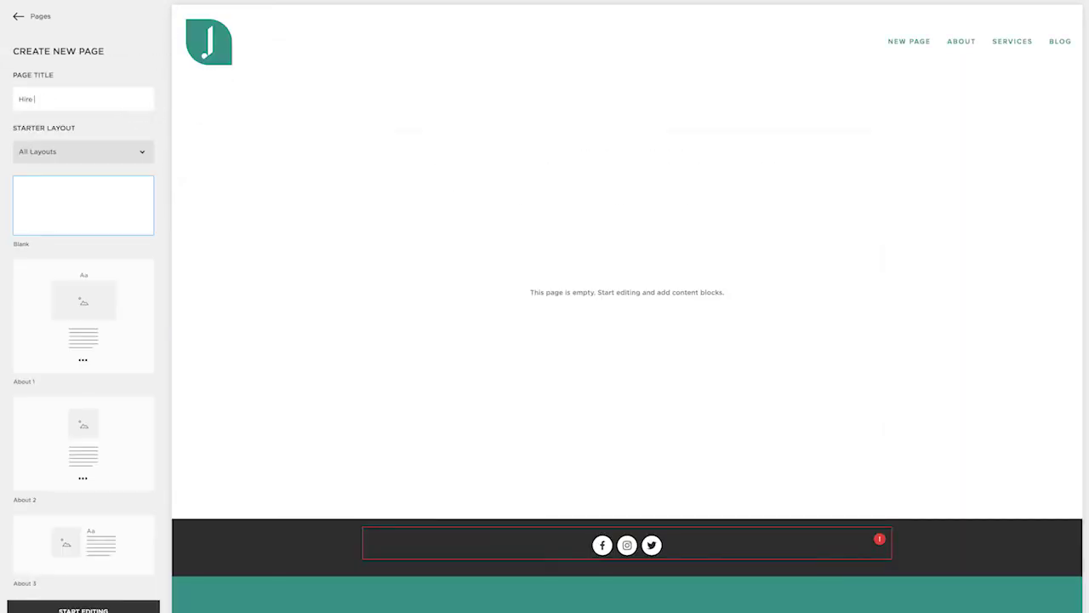
{"action": "scroll", "coordinate": [119, 238], "scroll_direction": "down", "scroll_amount": 5}
{"action": "scroll", "coordinate": [115, 291], "scroll_direction": "down", "scroll_amount": 3}
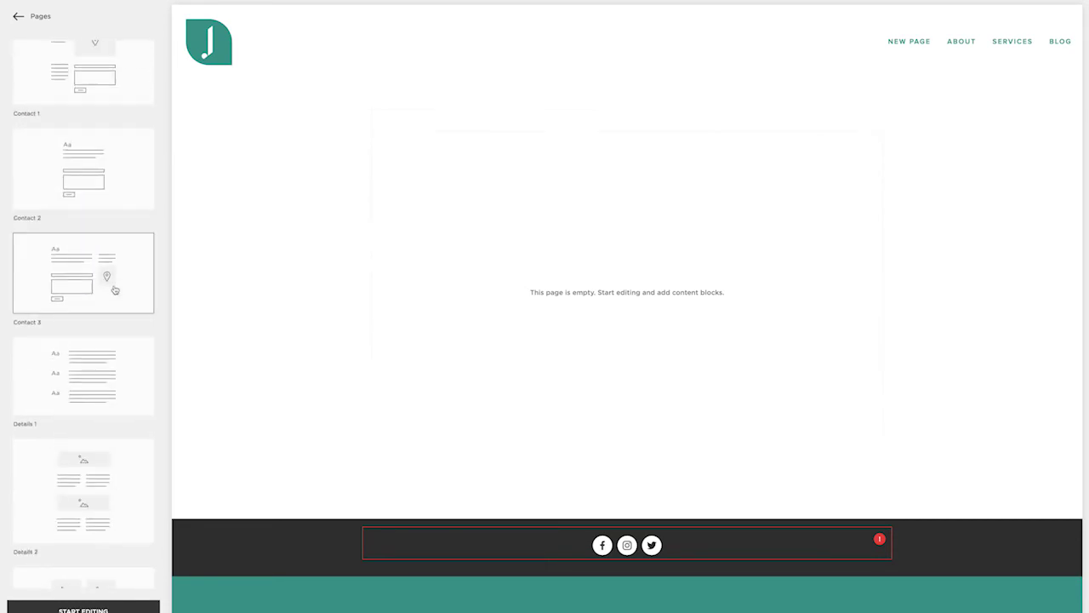
{"action": "left_click", "coordinate": [112, 217]}
{"action": "left_click", "coordinate": [122, 605]}
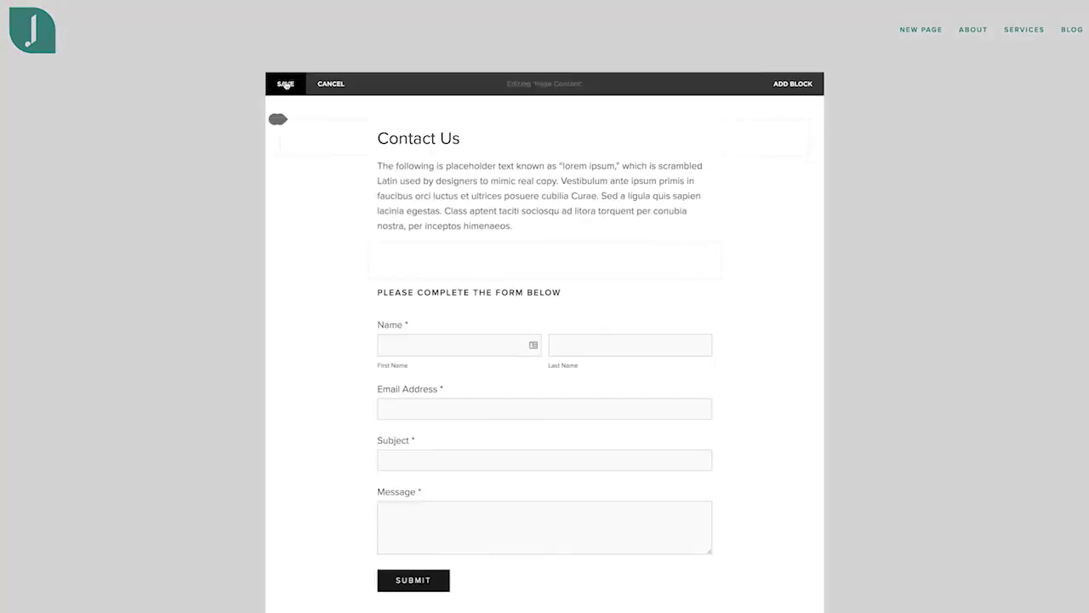
{"action": "left_click", "coordinate": [286, 85]}
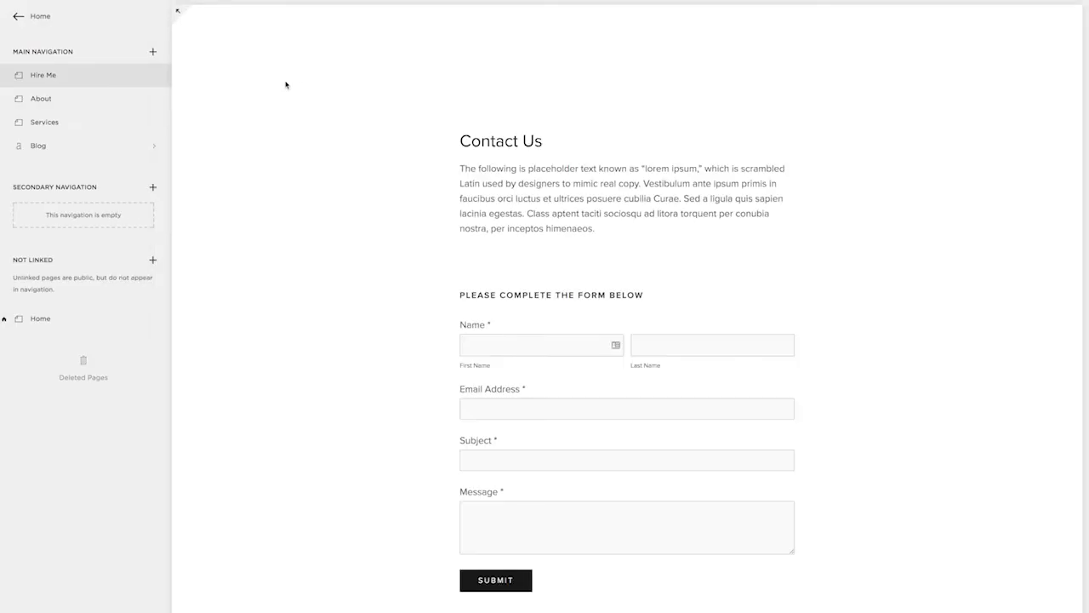
{"action": "left_click_drag", "start_coordinate": [66, 86], "coordinate": [76, 155]}
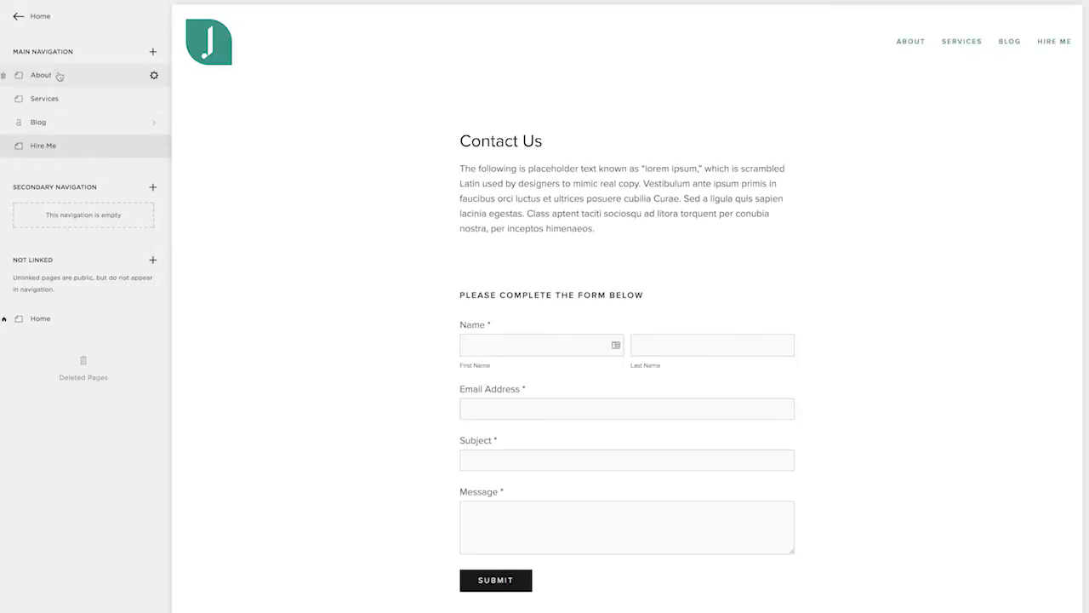
{"action": "left_click", "coordinate": [152, 187]}
Add a Testimonials page with a Details layout to the secondary navigation
{"action": "left_click", "coordinate": [204, 224]}
{"action": "type", "text": "Testimonials"}
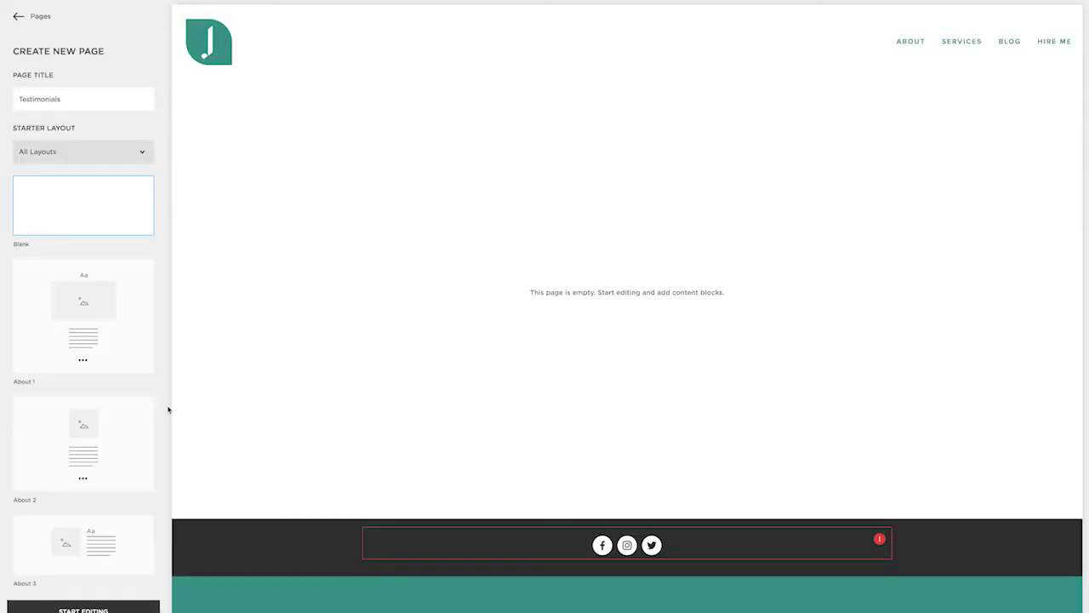
{"action": "scroll", "coordinate": [128, 403], "scroll_direction": "down", "scroll_amount": 4}
{"action": "scroll", "coordinate": [128, 403], "scroll_direction": "down", "scroll_amount": 3}
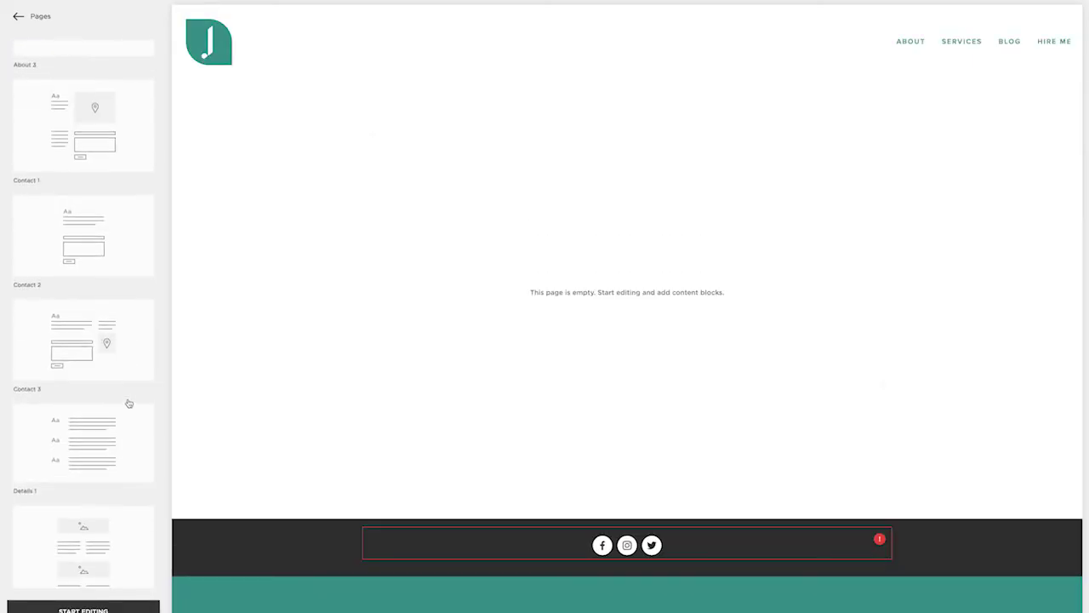
{"action": "left_click", "coordinate": [128, 409]}
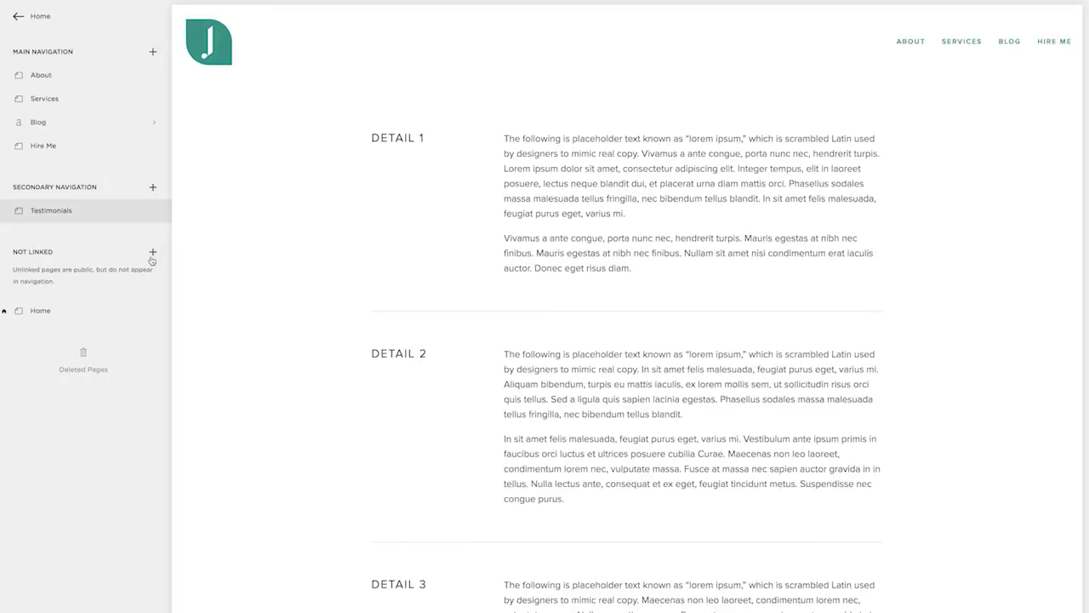
Create an unlinked Privacy Policy page and finish editing it
{"action": "left_click", "coordinate": [153, 251]}
{"action": "left_click", "coordinate": [212, 289]}
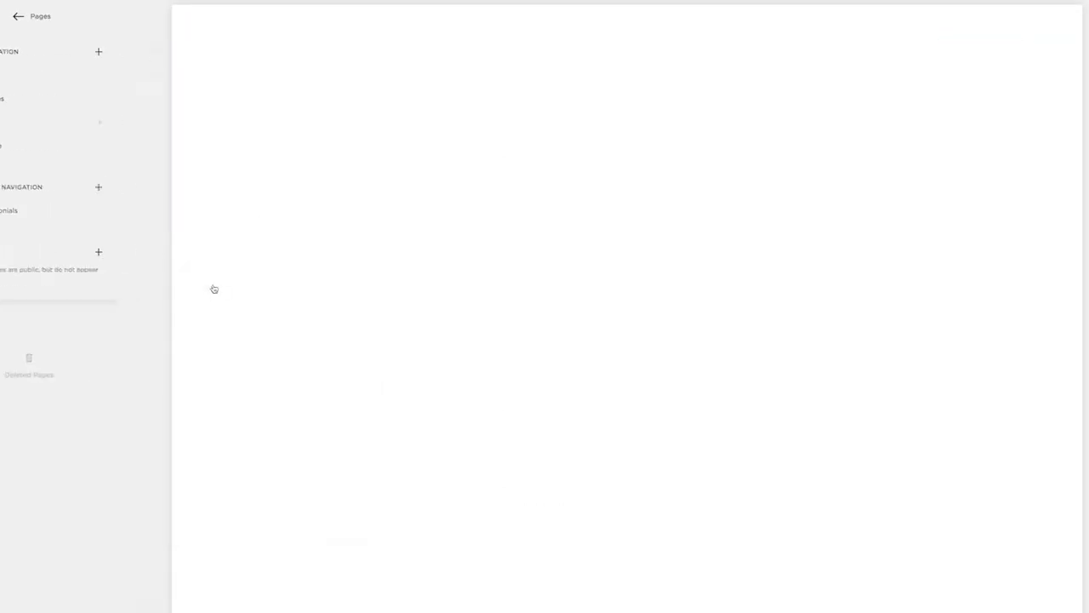
{"action": "type", "text": "Privacy Policy"}
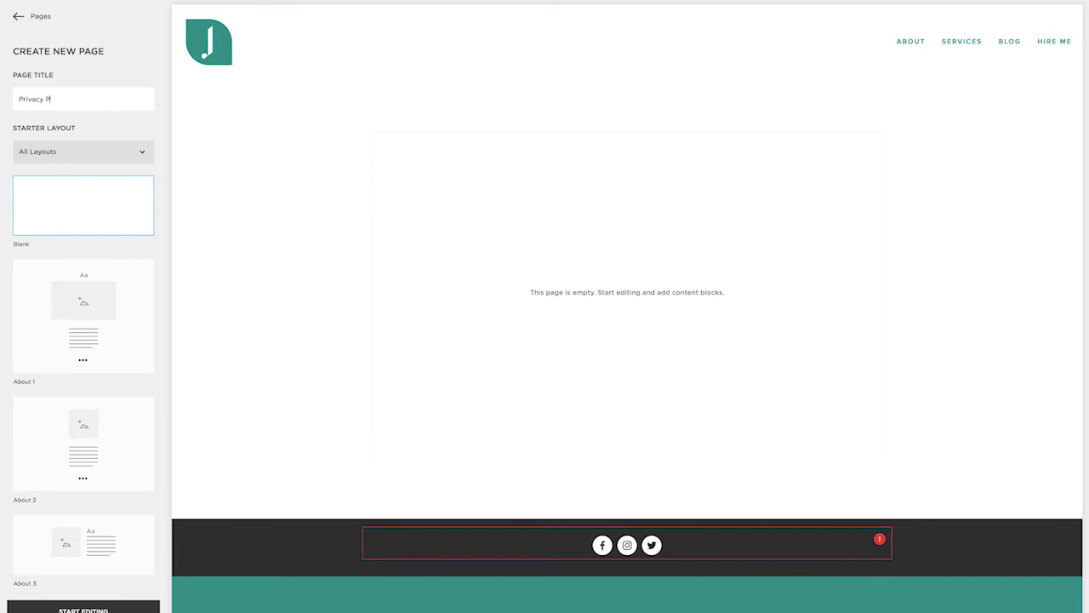
{"action": "left_click", "coordinate": [121, 607]}
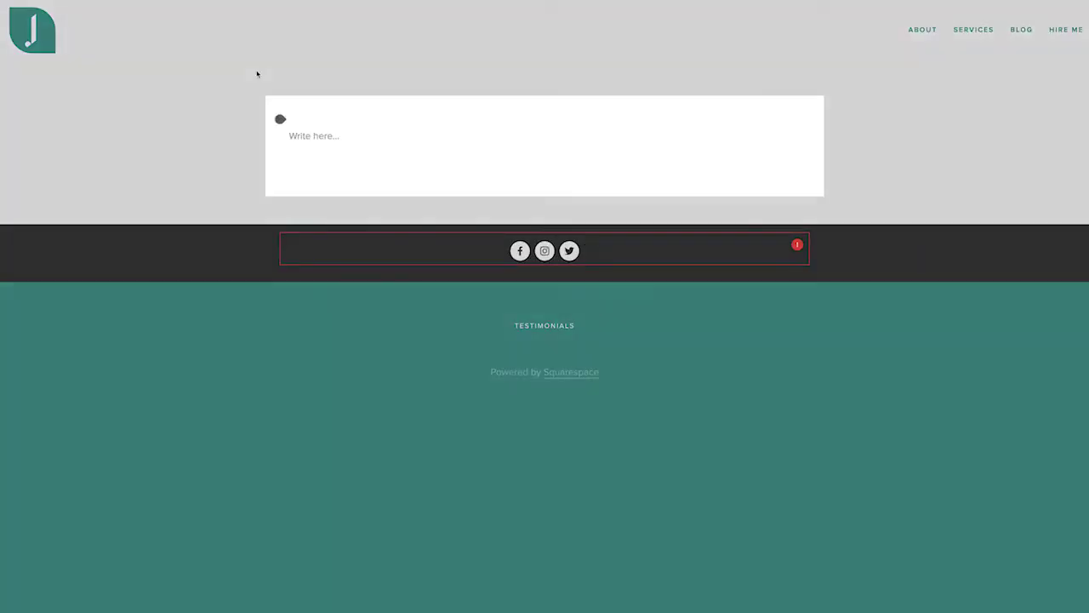
{"action": "left_click", "coordinate": [285, 82]}
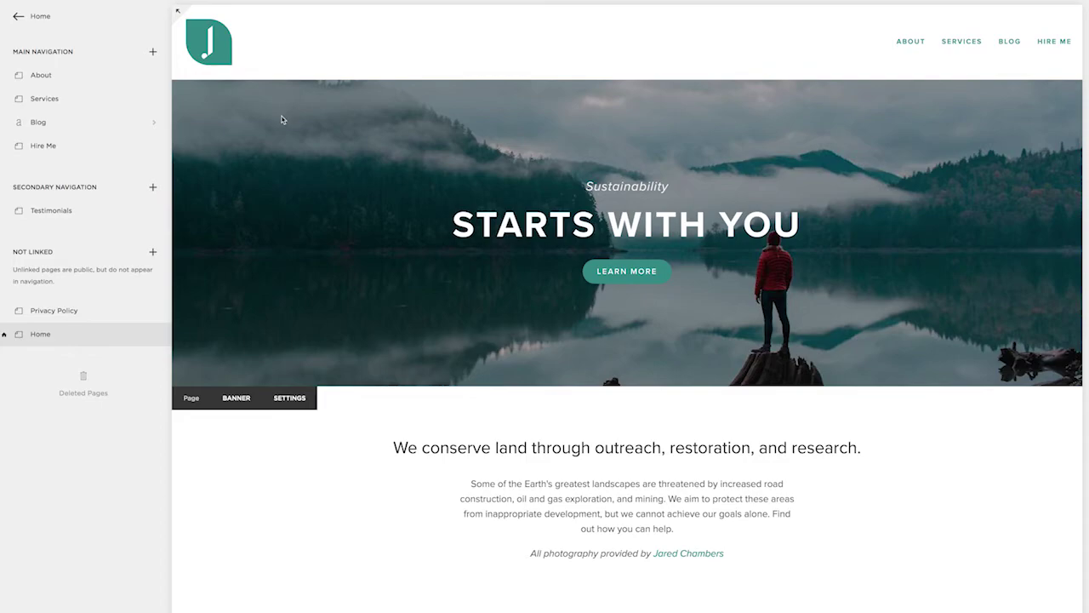
Set the Home page title to 'Atlanta Graphic and Web Designer!' in its page settings
{"action": "left_click", "coordinate": [289, 398]}
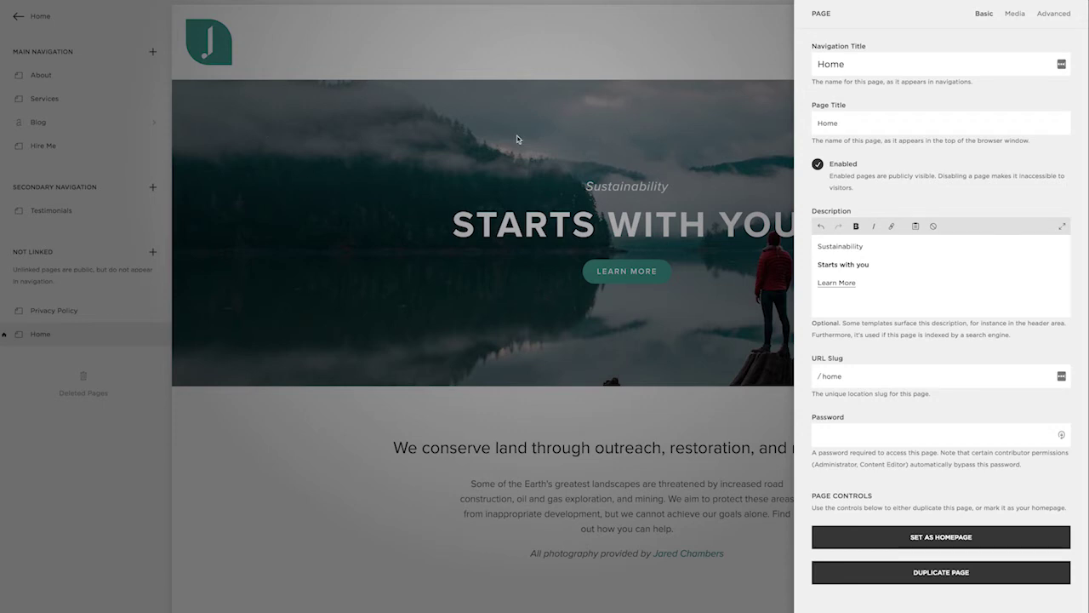
{"action": "key", "text": "Tab"}
{"action": "type", "text": "Al"}
{"action": "type", "text": "lanta Graphic and W"}
{"action": "type", "text": "eb Designer"}
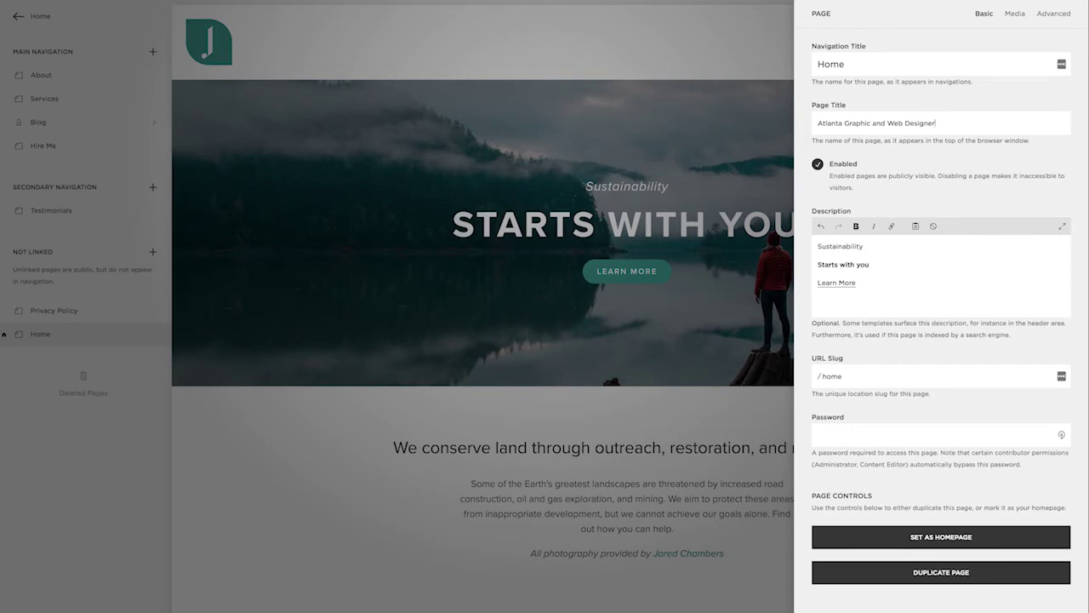
{"action": "key", "text": "Return"}
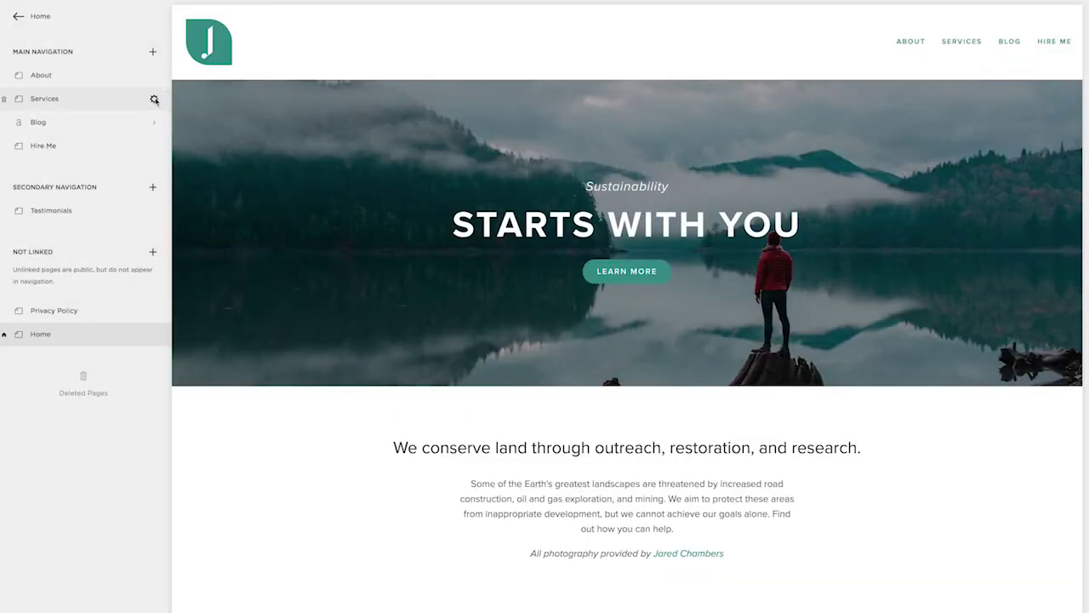
Prefix the Services page title with 'Nutrition' so it reads 'Nutrition Services', and save
{"action": "left_click", "coordinate": [152, 102]}
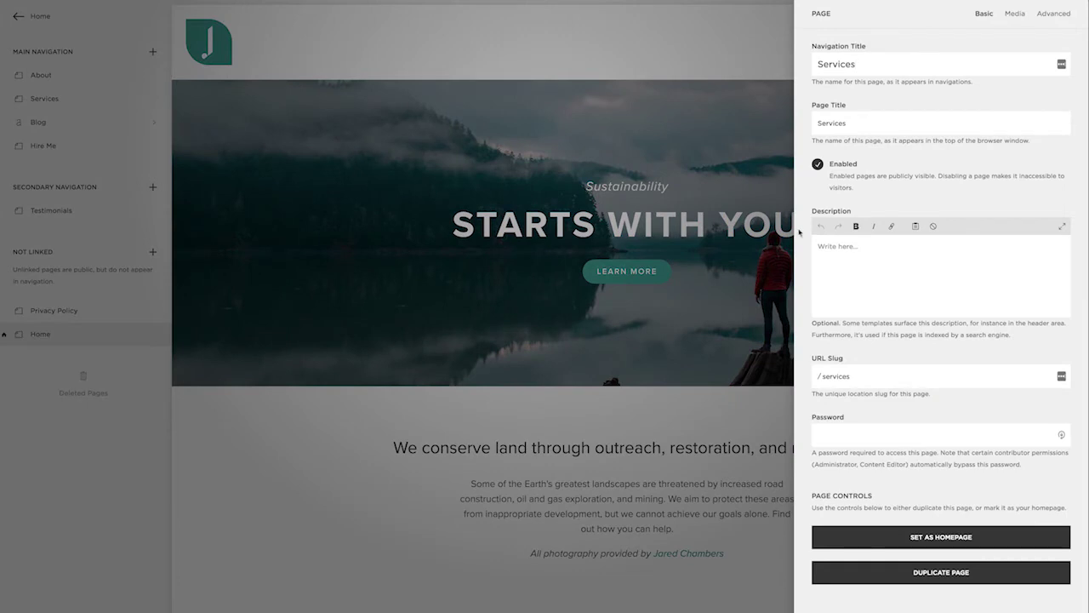
{"action": "left_click", "coordinate": [847, 121]}
{"action": "key", "text": "Home"}
{"action": "type", "text": "Nutrition"}
{"action": "key", "text": "Return"}
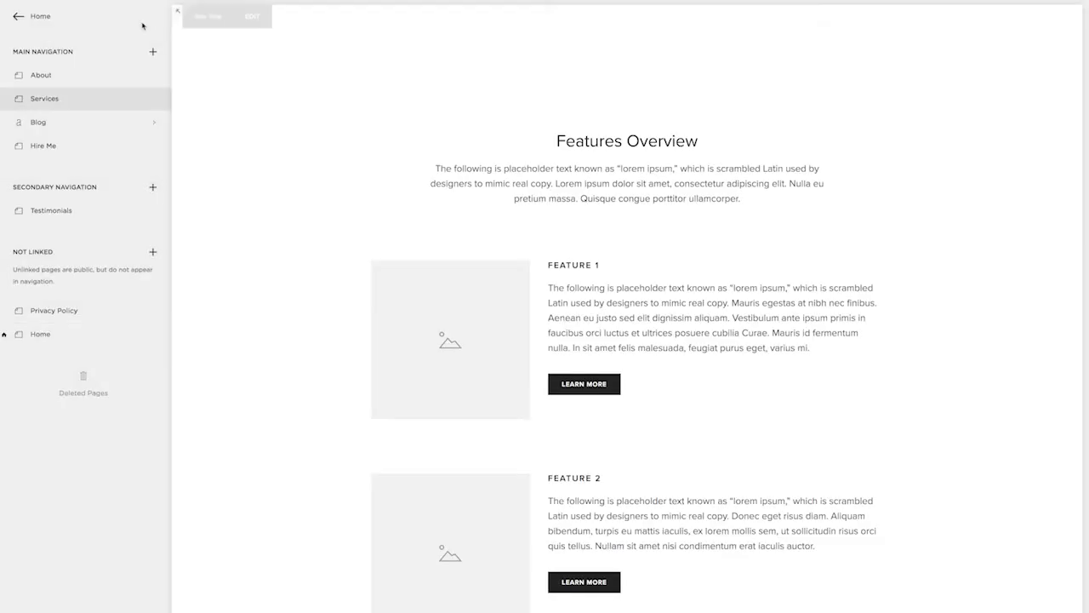
{"action": "left_click", "coordinate": [38, 23]}
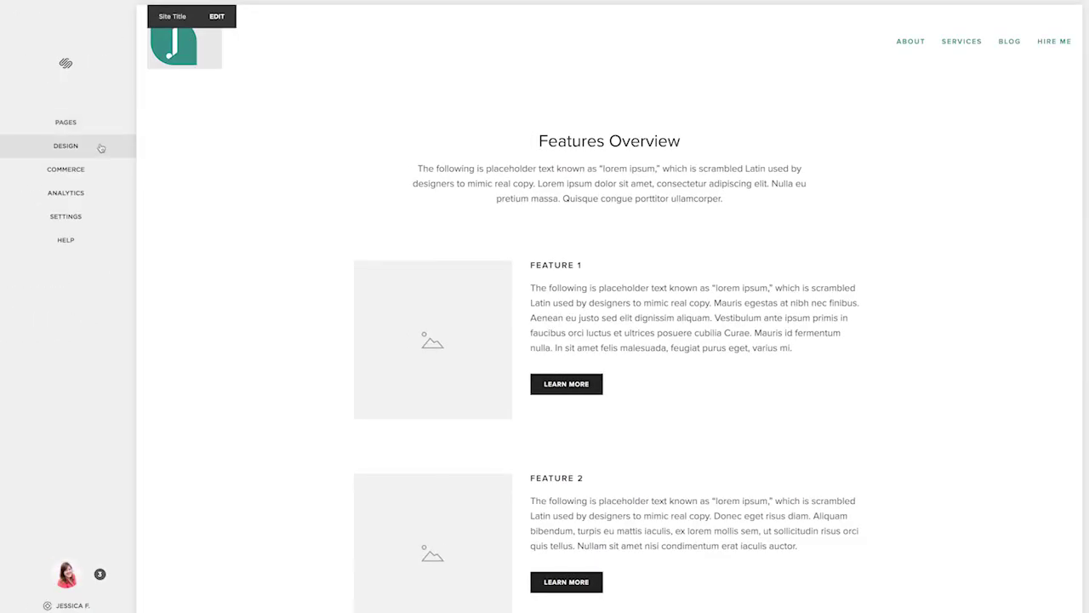
Restyle the small LEARN MORE buttons as rounded outlines in teal #3b9391 and save
{"action": "left_click", "coordinate": [100, 146]}
{"action": "left_click", "coordinate": [101, 150]}
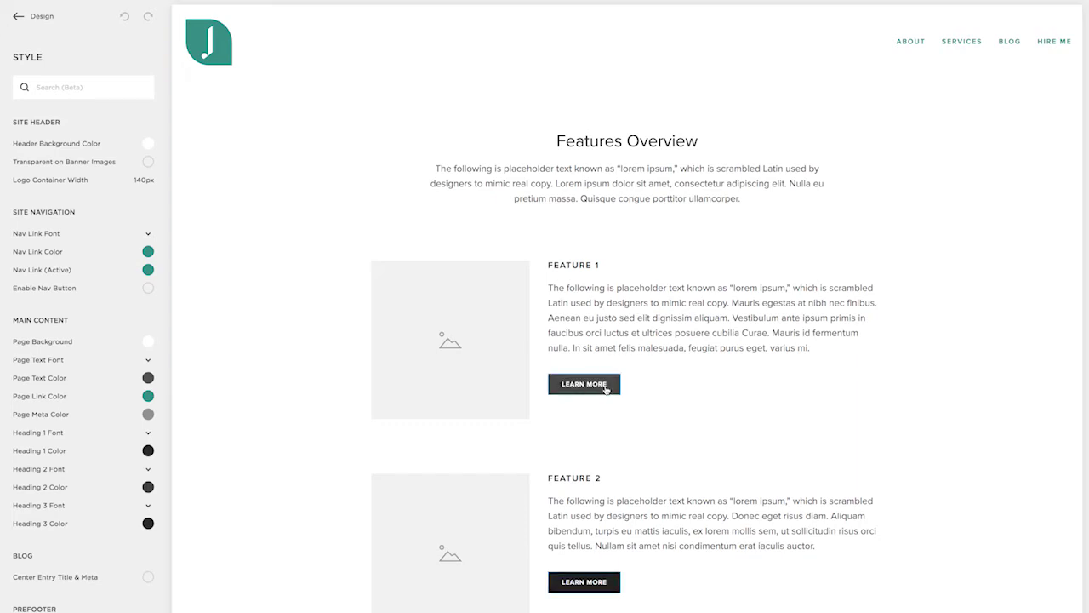
{"action": "left_click", "coordinate": [612, 388]}
{"action": "left_click", "coordinate": [150, 180]}
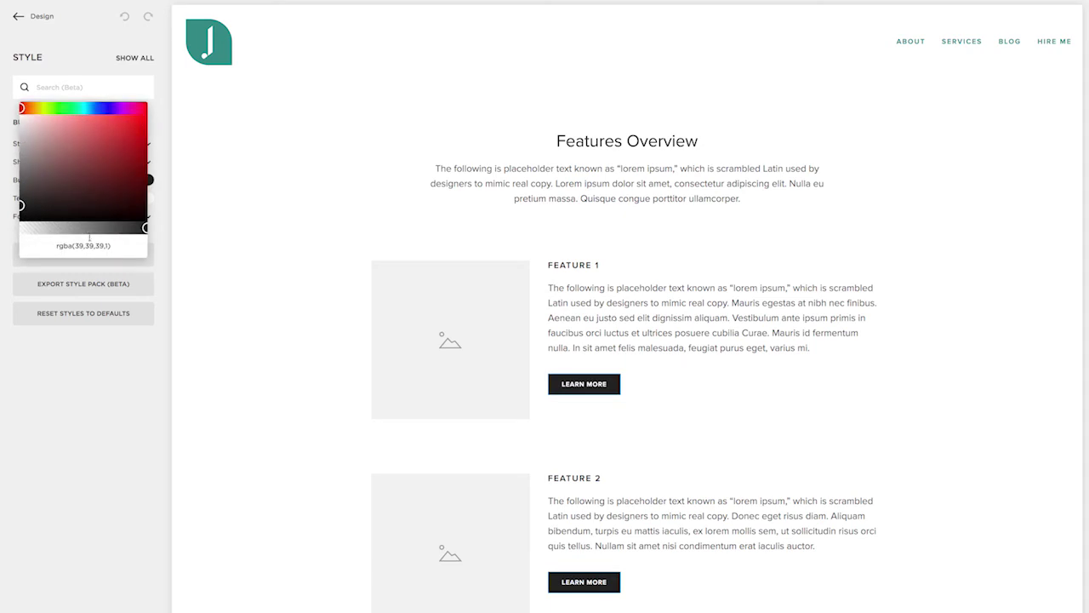
{"action": "type", "text": "#3b9391"}
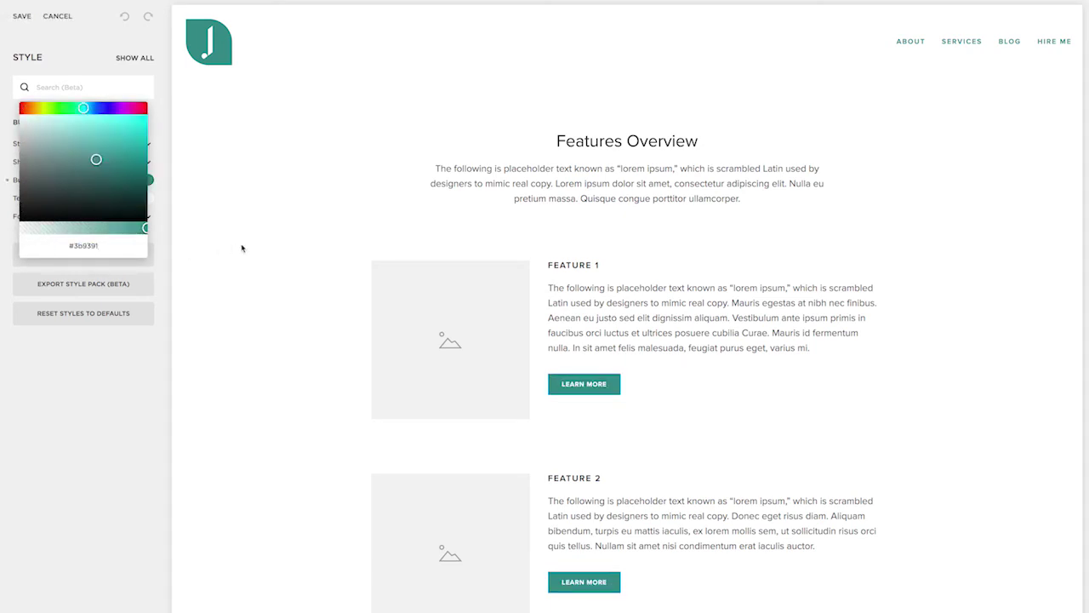
{"action": "left_click", "coordinate": [242, 247]}
{"action": "left_click", "coordinate": [60, 161]}
{"action": "left_click", "coordinate": [61, 174]}
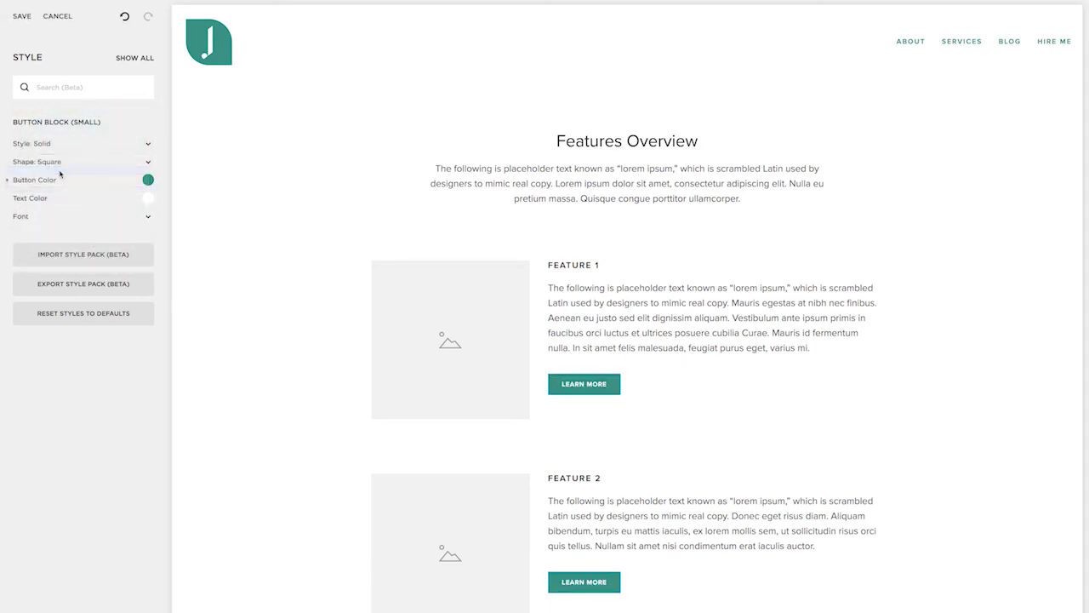
{"action": "left_click", "coordinate": [60, 146]}
{"action": "left_click", "coordinate": [61, 151]}
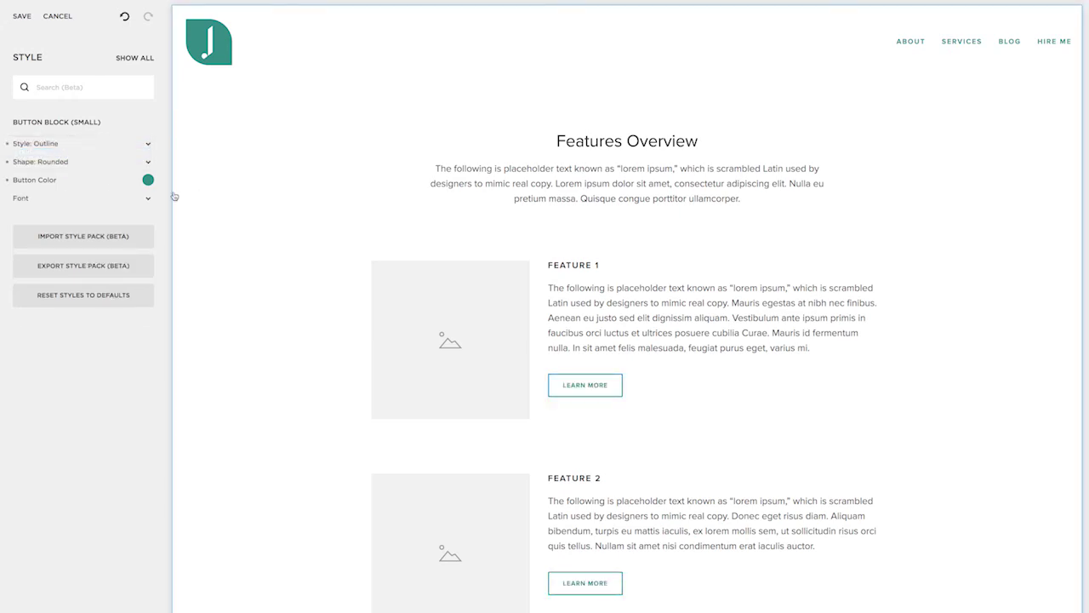
{"action": "left_click", "coordinate": [17, 18]}
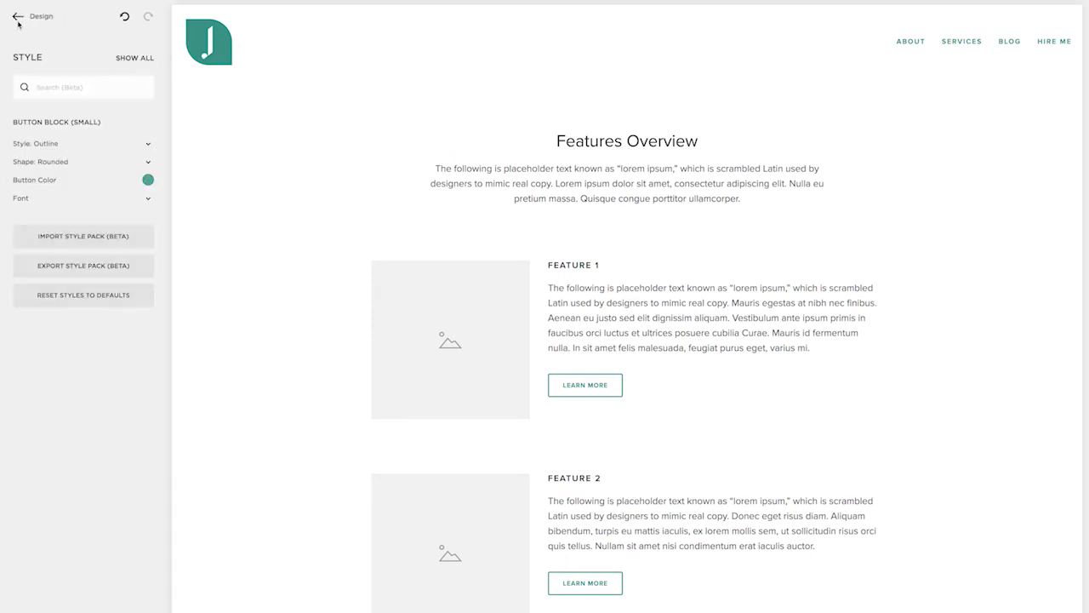
Choose Business as the Site Type under Settings > Basic Information and save
{"action": "left_click", "coordinate": [18, 21]}
{"action": "left_click", "coordinate": [15, 18]}
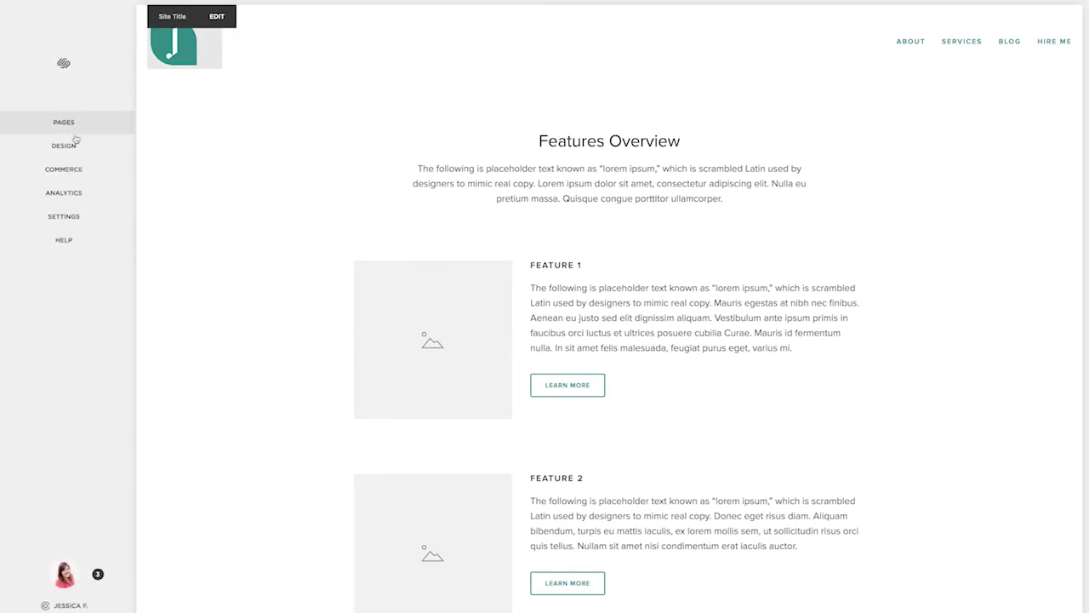
{"action": "left_click", "coordinate": [80, 218]}
{"action": "scroll", "coordinate": [252, 187], "scroll_direction": "down", "scroll_amount": 1}
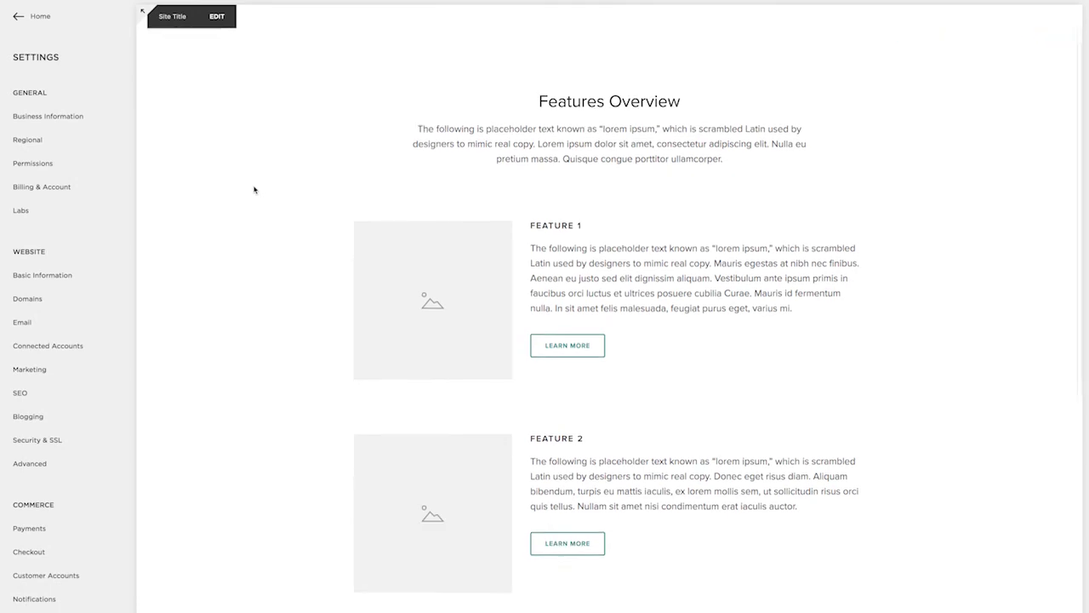
{"action": "left_click", "coordinate": [47, 272]}
{"action": "left_click", "coordinate": [49, 119]}
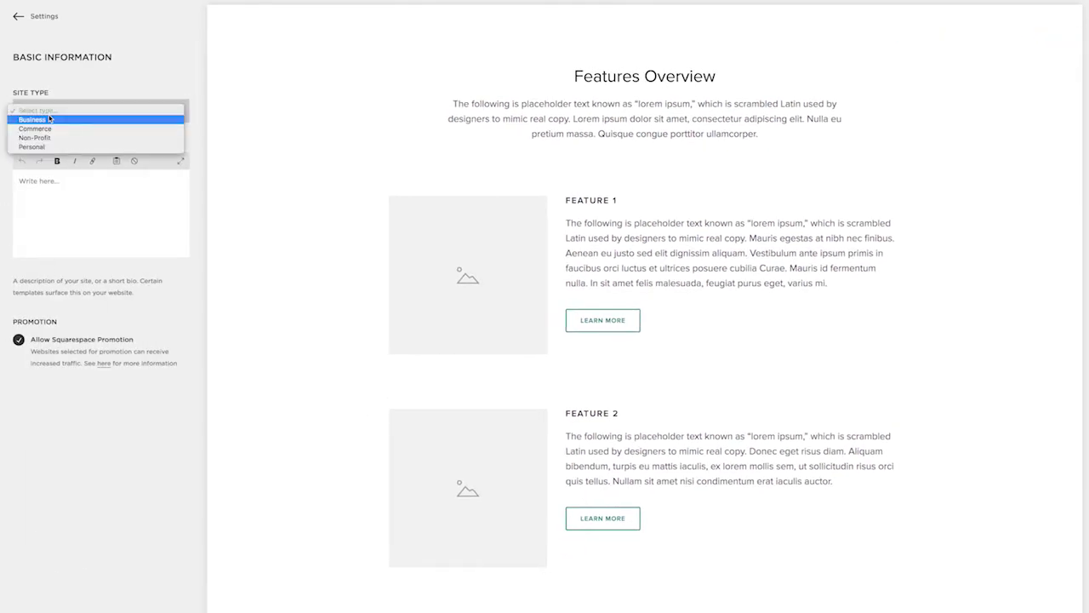
{"action": "left_click", "coordinate": [49, 122]}
{"action": "left_click", "coordinate": [56, 188]}
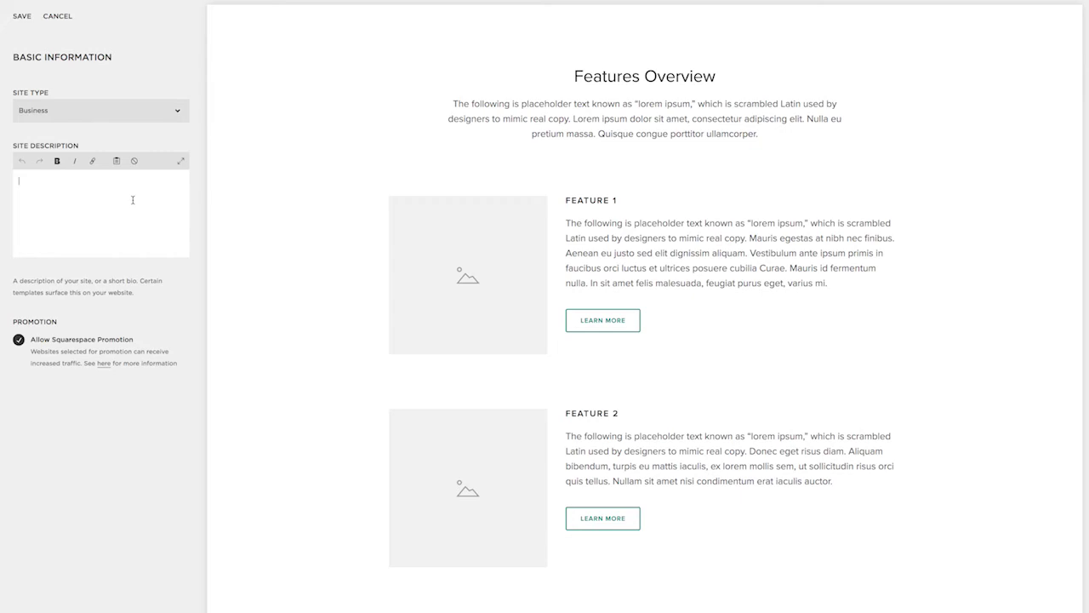
{"action": "left_click", "coordinate": [21, 17]}
Link an Instagram account through Connected Accounts, authorizing it in the popup window
{"action": "left_click", "coordinate": [15, 17]}
{"action": "left_click", "coordinate": [80, 345]}
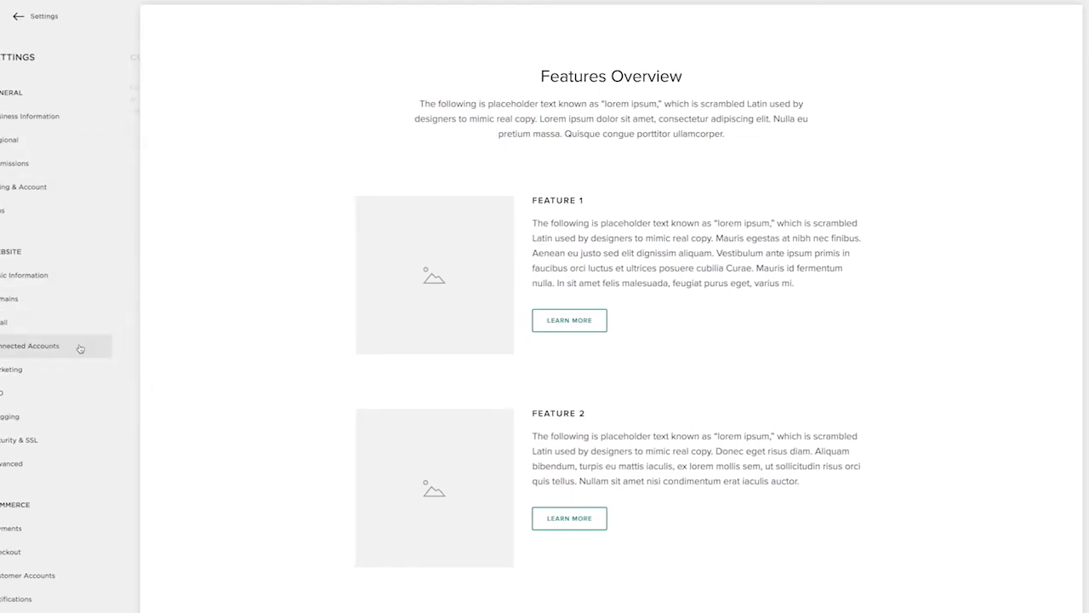
{"action": "left_click", "coordinate": [94, 149]}
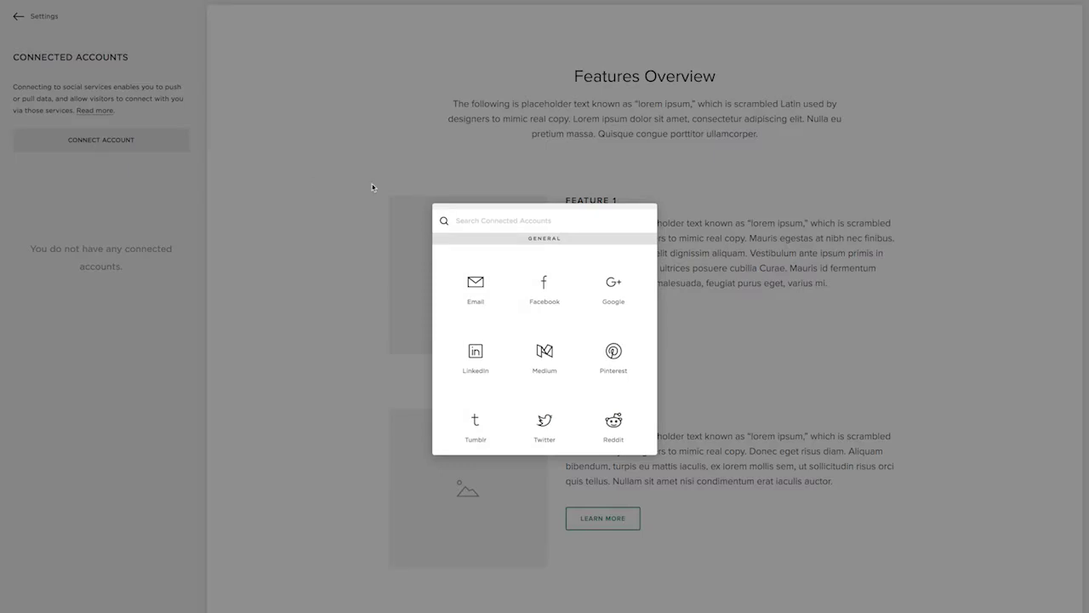
{"action": "type", "text": "insta"}
{"action": "left_click", "coordinate": [483, 277]}
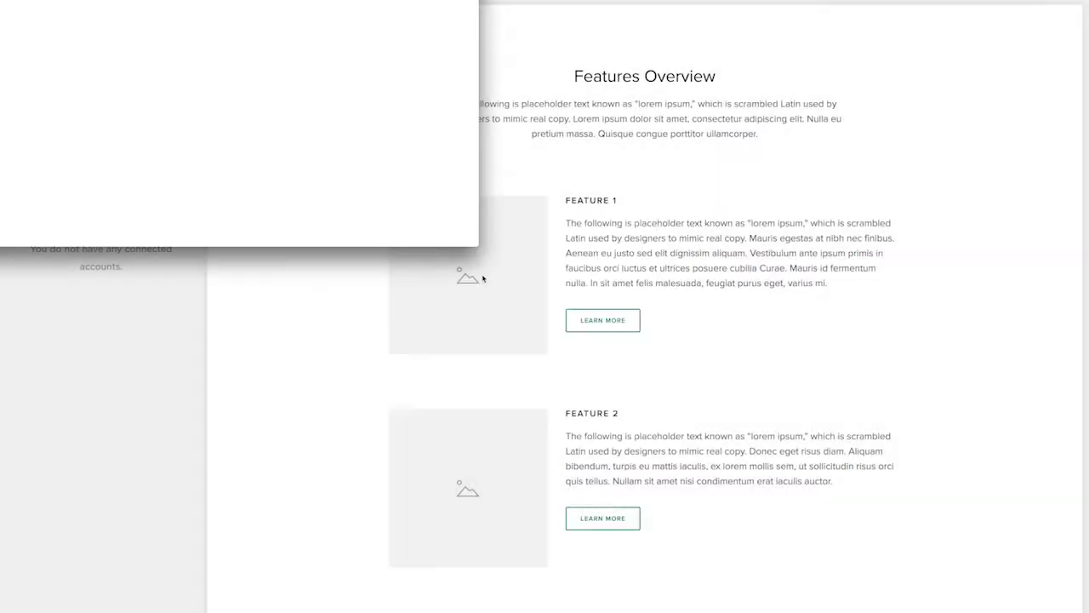
{"action": "left_click_drag", "start_coordinate": [389, 39], "coordinate": [401, 68]}
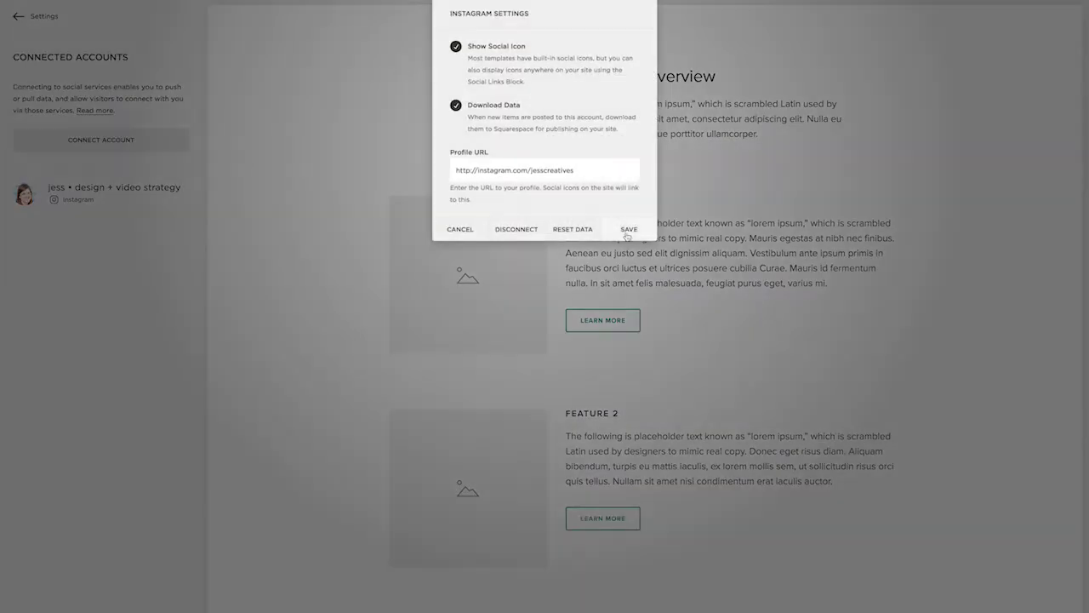
{"action": "left_click", "coordinate": [627, 232]}
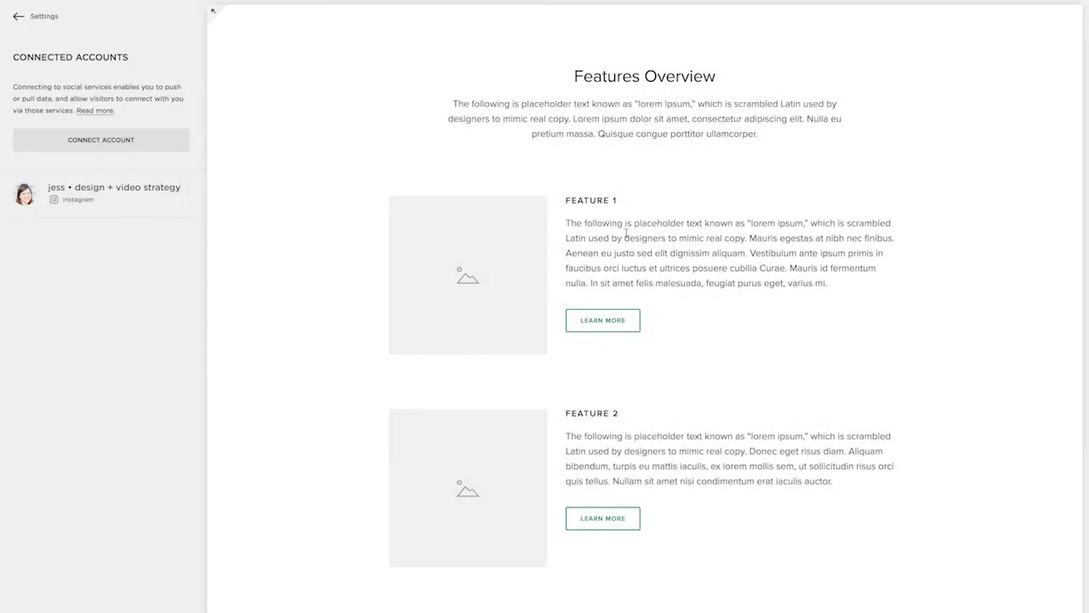
{"action": "scroll", "coordinate": [626, 232], "scroll_direction": "down", "scroll_amount": 3}
{"action": "scroll", "coordinate": [605, 449], "scroll_direction": "down", "scroll_amount": 3}
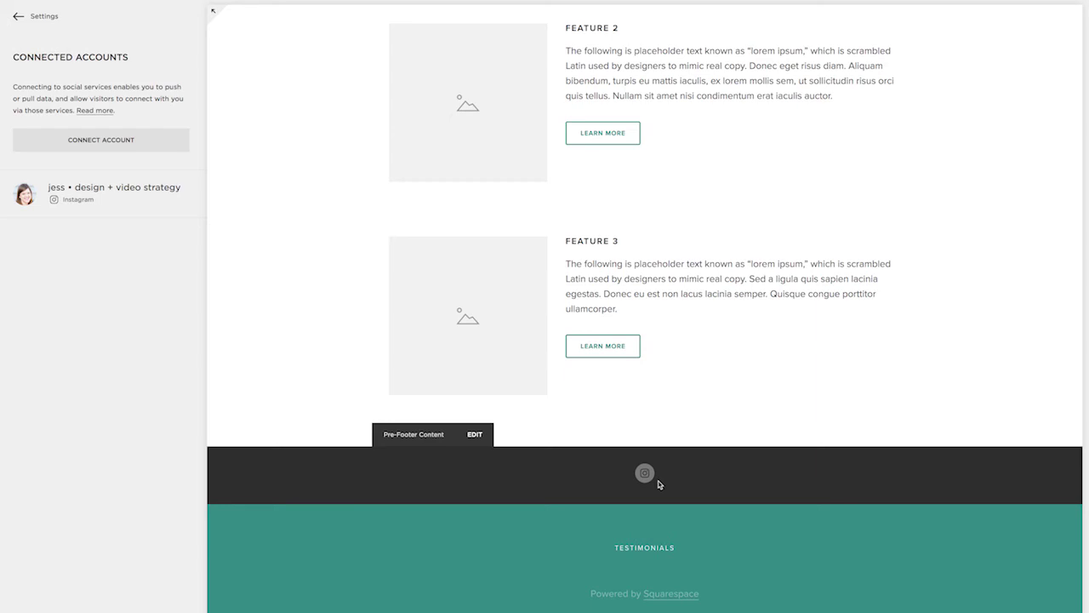
{"action": "left_click", "coordinate": [42, 20]}
Enable Pinterest Pin It buttons for blogs in the Marketing settings
{"action": "scroll", "coordinate": [94, 222], "scroll_direction": "down", "scroll_amount": 1}
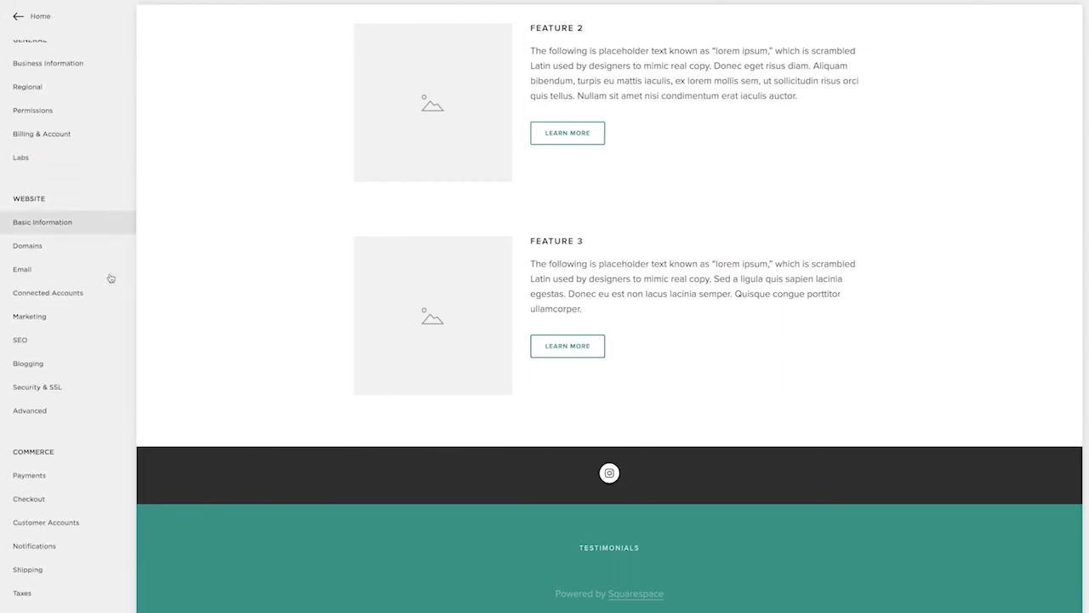
{"action": "left_click", "coordinate": [68, 317]}
{"action": "left_click", "coordinate": [65, 92]}
{"action": "left_click", "coordinate": [19, 17]}
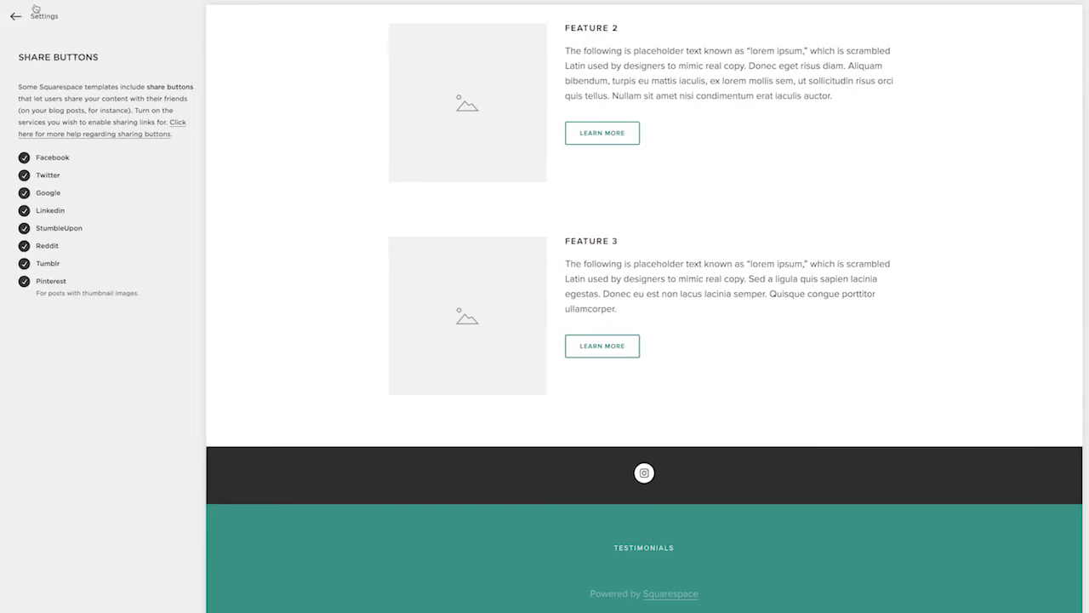
{"action": "left_click", "coordinate": [68, 114]}
{"action": "left_click", "coordinate": [118, 181]}
{"action": "left_click", "coordinate": [119, 183]}
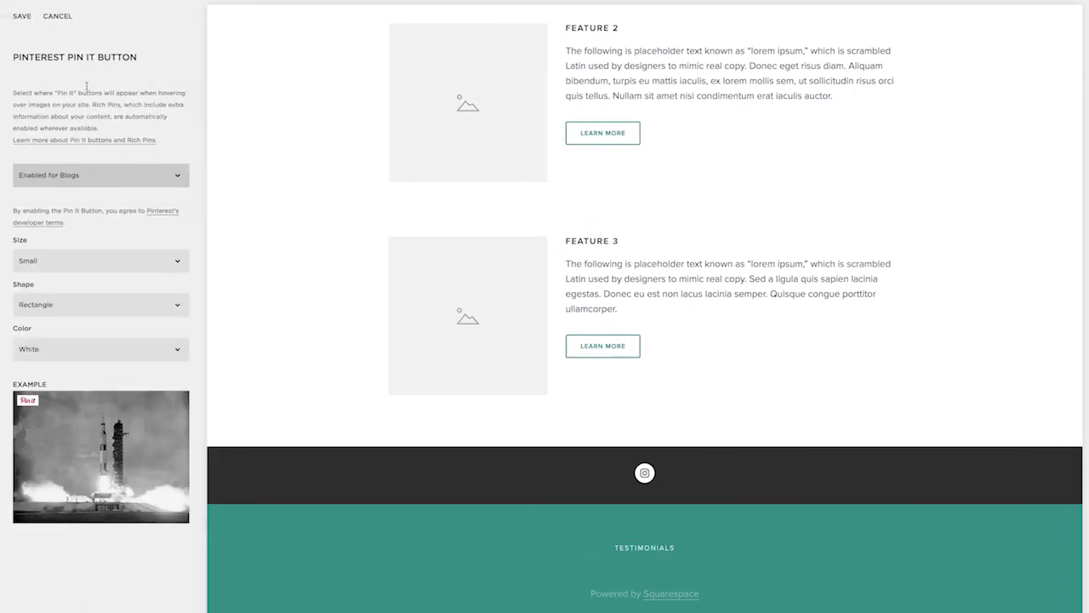
{"action": "left_click", "coordinate": [20, 17]}
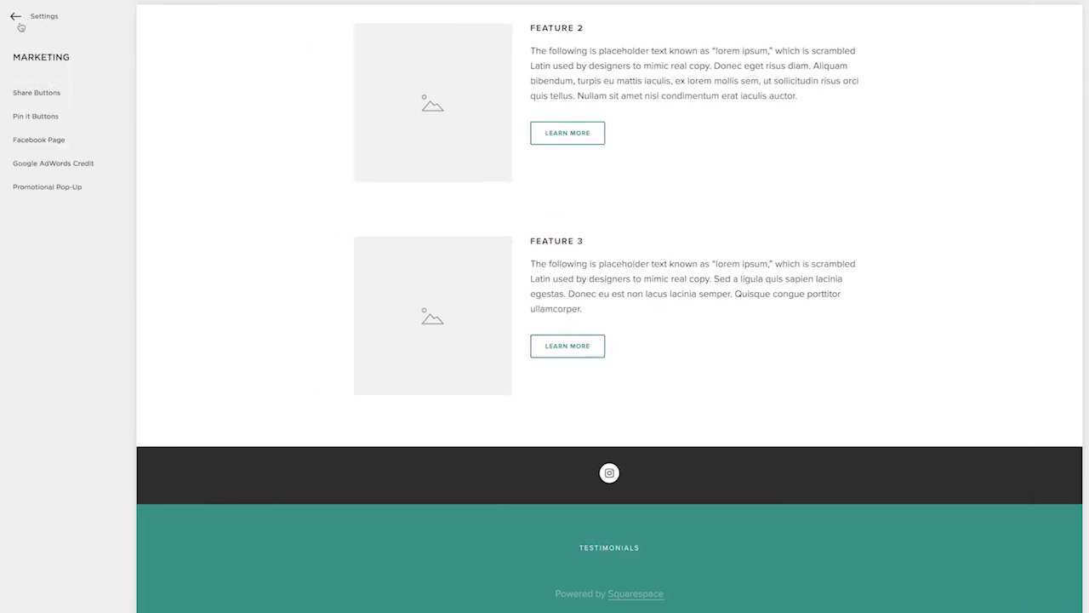
{"action": "left_click", "coordinate": [21, 24]}
Shorten the blog Post URL Format to %t by deleting %y/%m/%d/, and save
{"action": "left_click", "coordinate": [74, 426]}
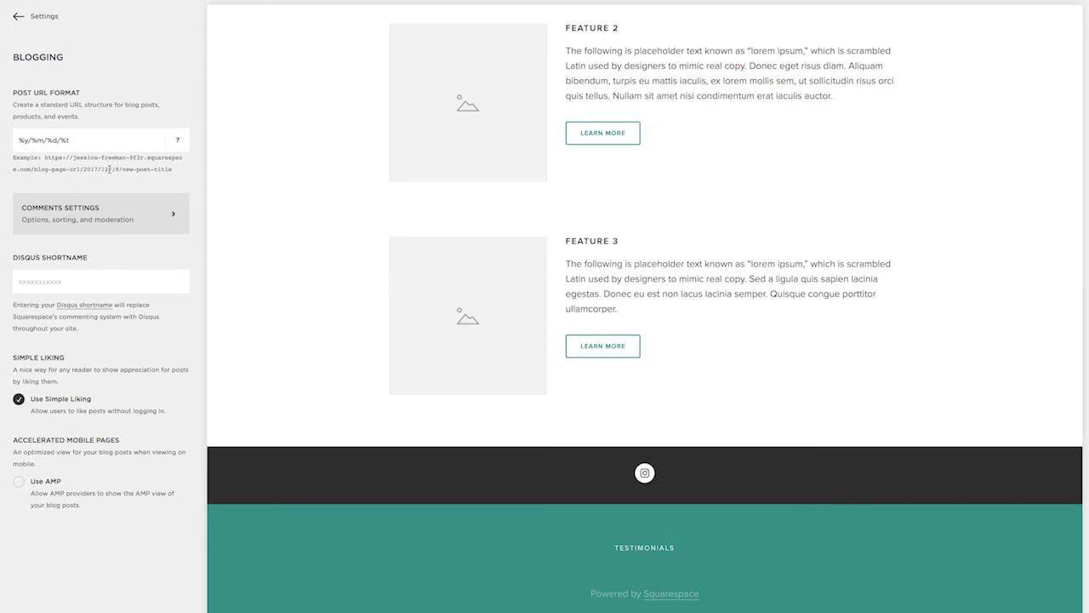
{"action": "left_click_drag", "start_coordinate": [63, 140], "coordinate": [1, 139]}
{"action": "key", "text": "BackSpace"}
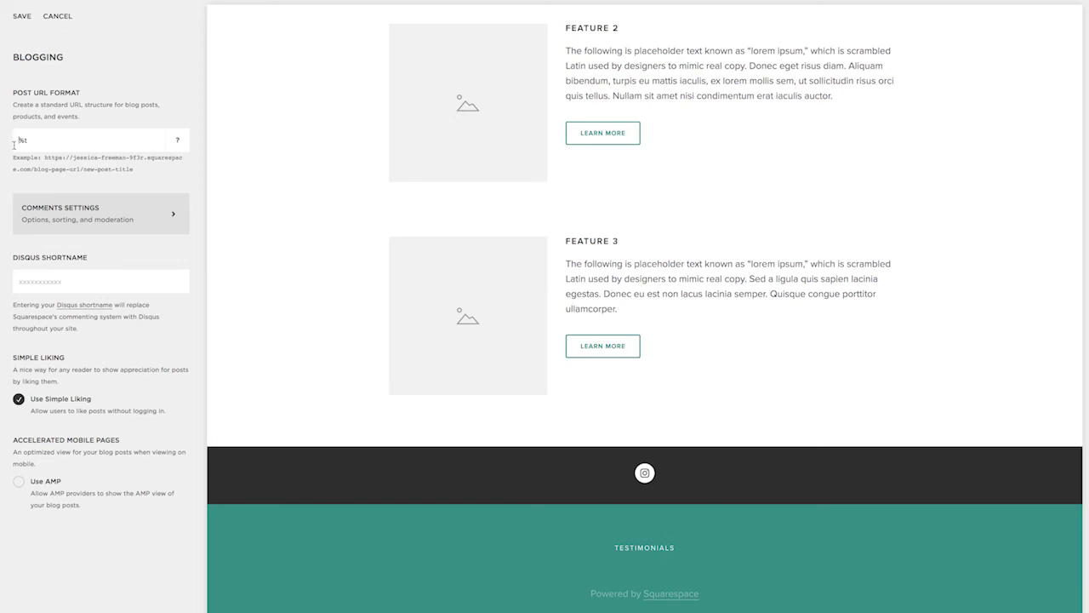
{"action": "left_click", "coordinate": [21, 17]}
Turn on Enable Comments Globally in the comment settings and save
{"action": "left_click", "coordinate": [126, 219]}
{"action": "left_click", "coordinate": [18, 121]}
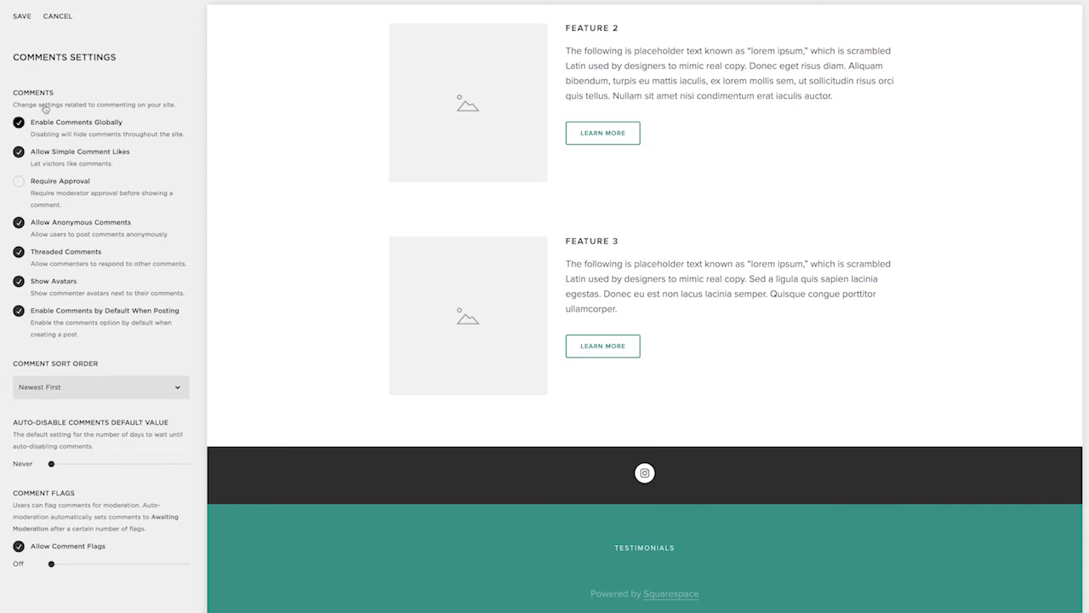
{"action": "left_click", "coordinate": [23, 19]}
{"action": "left_click", "coordinate": [24, 19]}
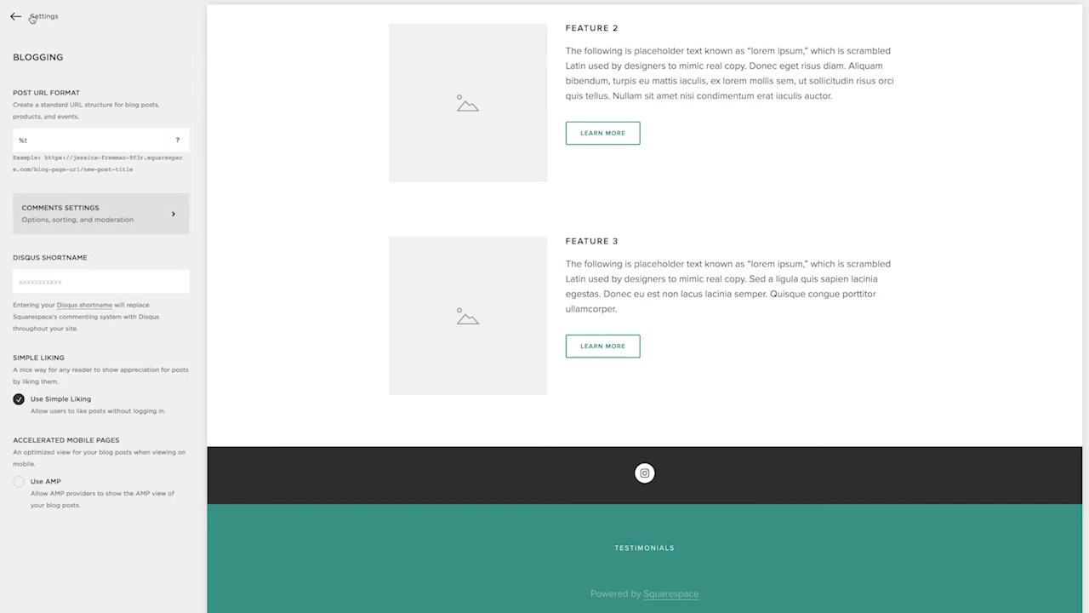
{"action": "left_click", "coordinate": [32, 18]}
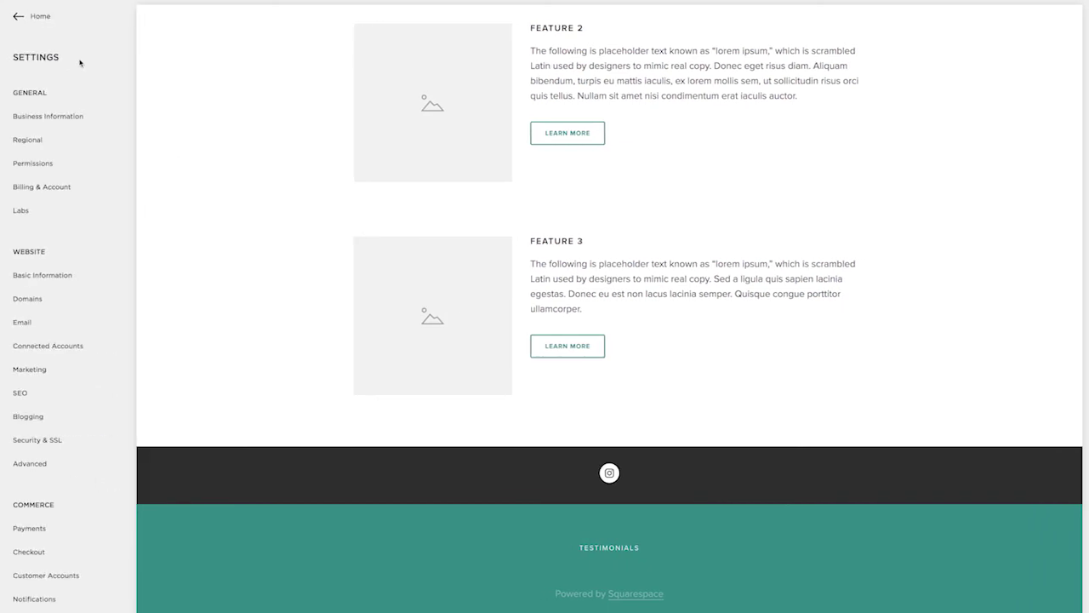
Review the SEO settings, then back out through Settings to the main dashboard menu
{"action": "left_click", "coordinate": [84, 392]}
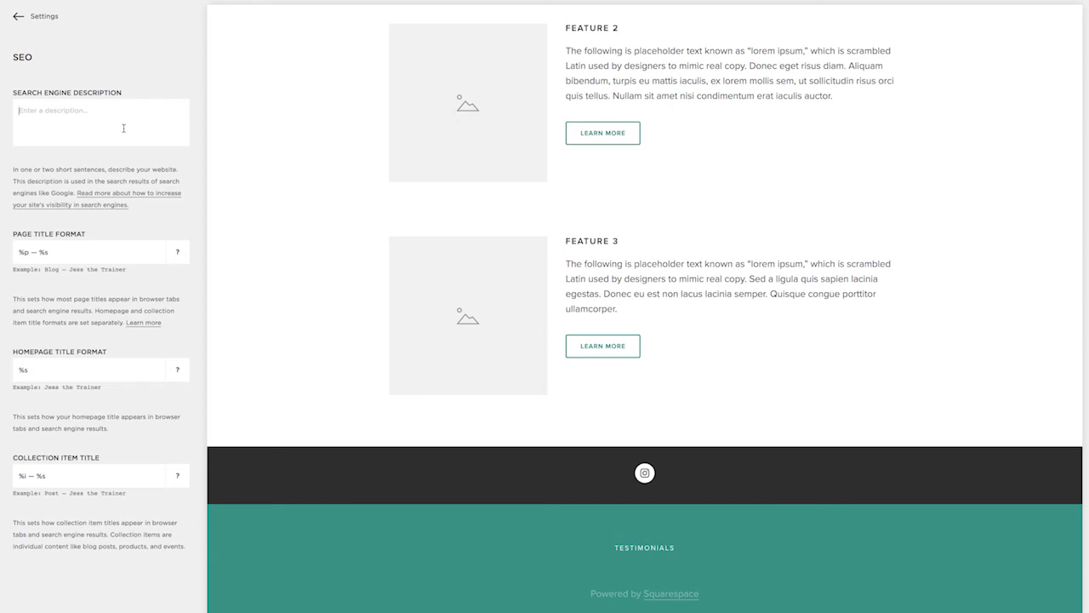
{"action": "left_click", "coordinate": [15, 20]}
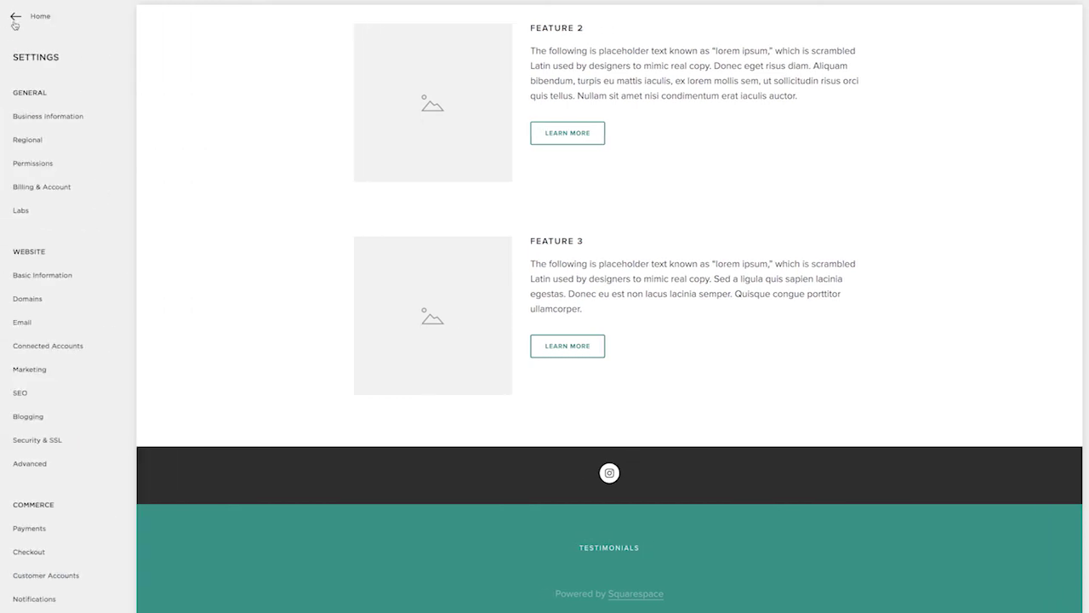
{"action": "left_click", "coordinate": [14, 20]}
Replace the footer's 'Powered by Squarespace' with '© 2017' plus the business name, and save
{"action": "mouse_move", "coordinate": [516, 548]}
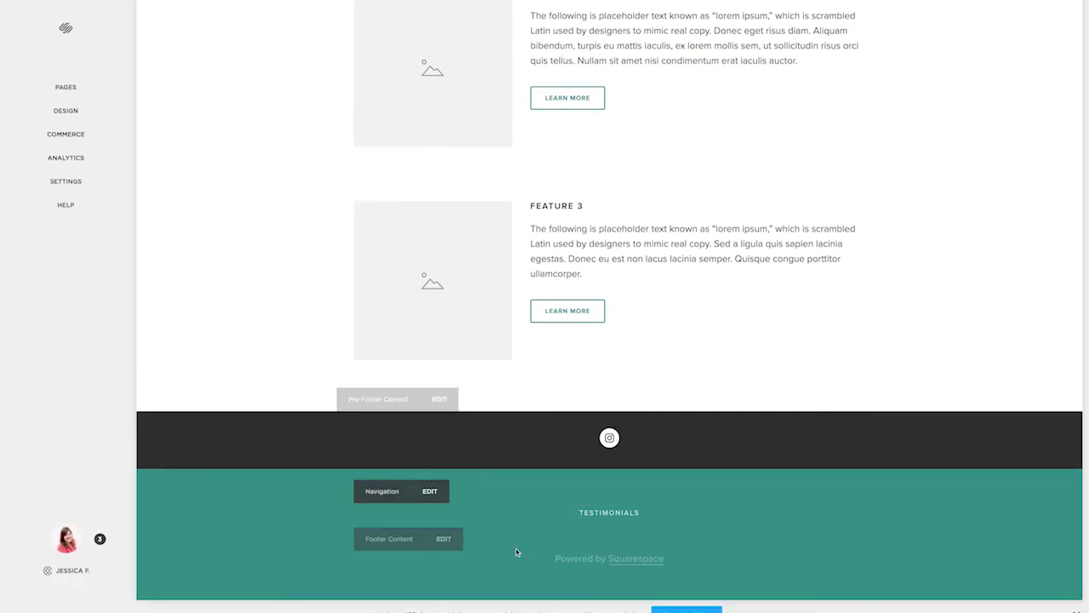
{"action": "left_click", "coordinate": [443, 539]}
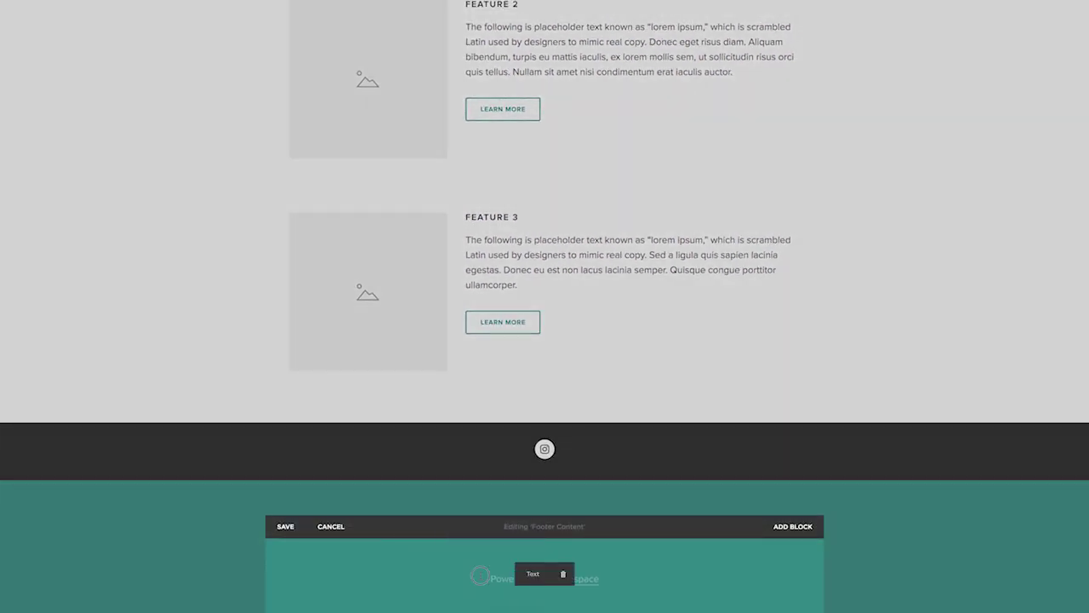
{"action": "left_click", "coordinate": [541, 574]}
{"action": "key", "text": "BackSpace"}
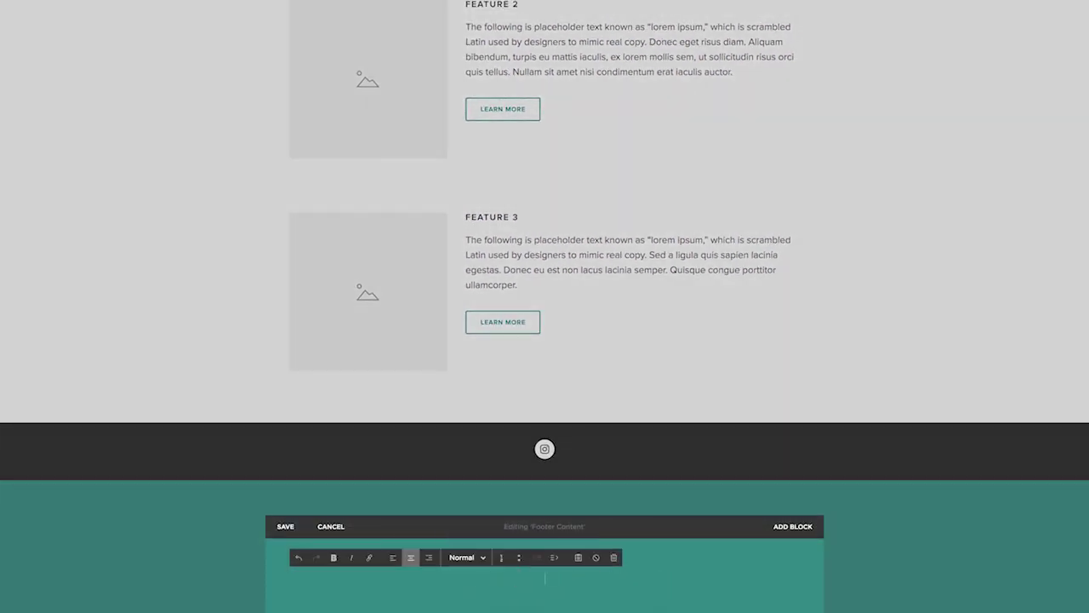
{"action": "type", "text": "© 2017 Jess Creatives"}
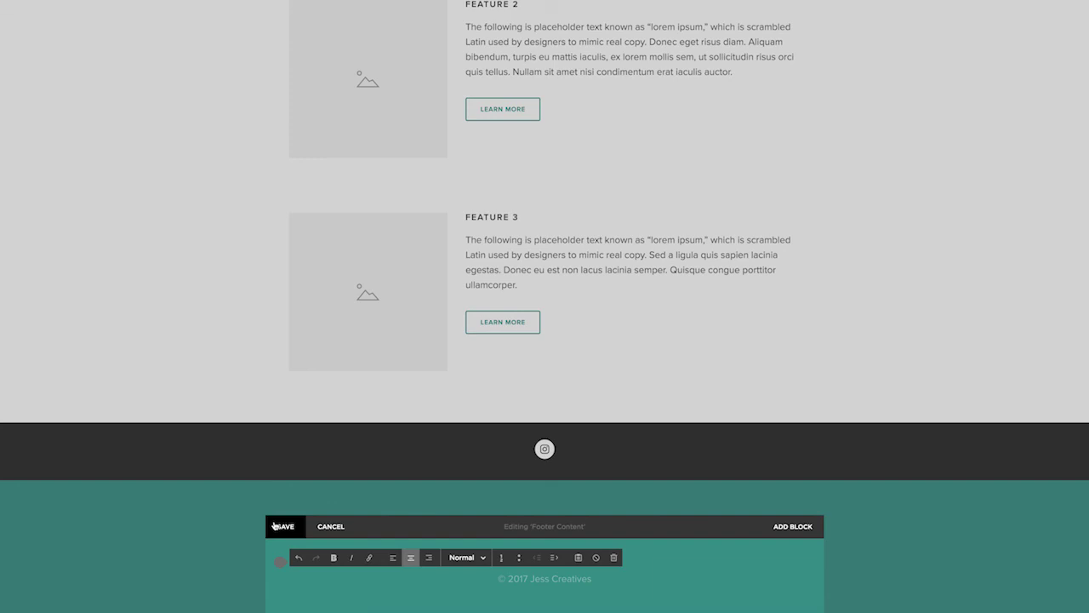
{"action": "left_click", "coordinate": [275, 526]}
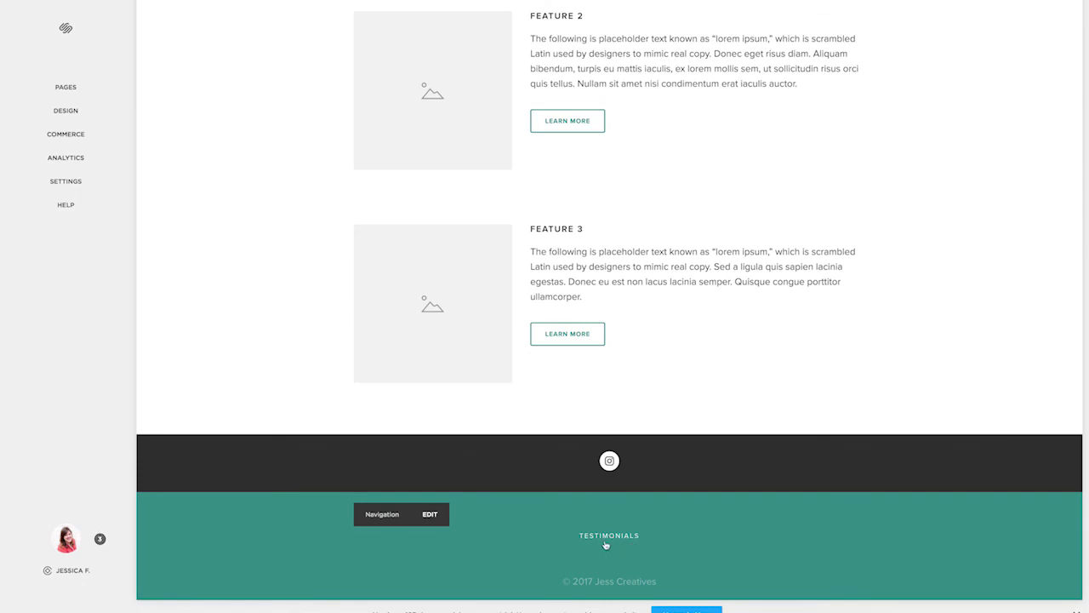
Open the Pages panel from the footer's Navigation label and scroll the preview back to the top
{"action": "left_click", "coordinate": [430, 514]}
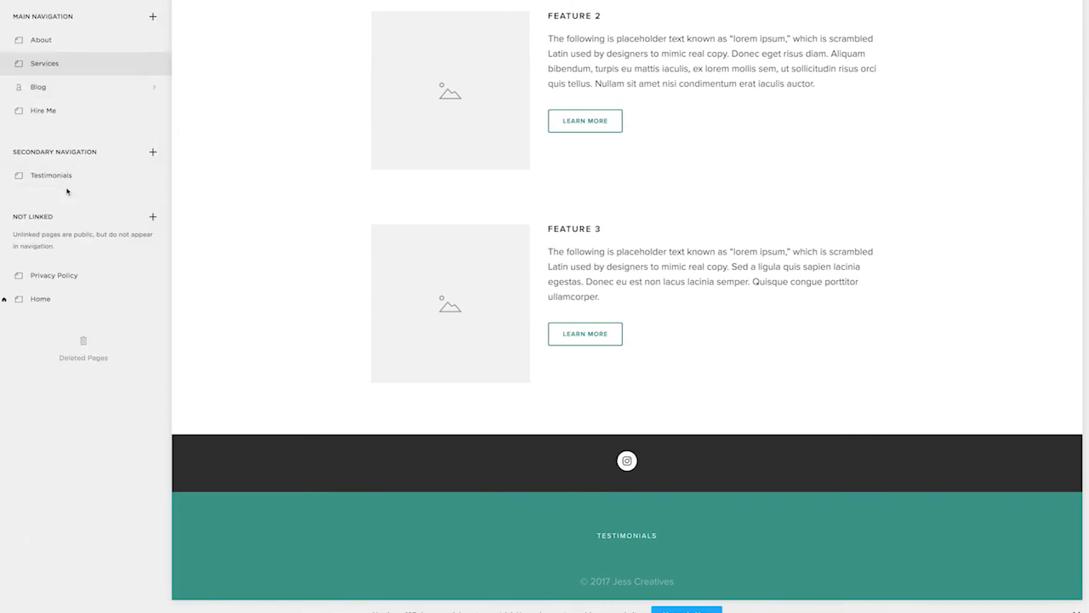
{"action": "scroll", "coordinate": [254, 205], "scroll_direction": "up", "scroll_amount": 1}
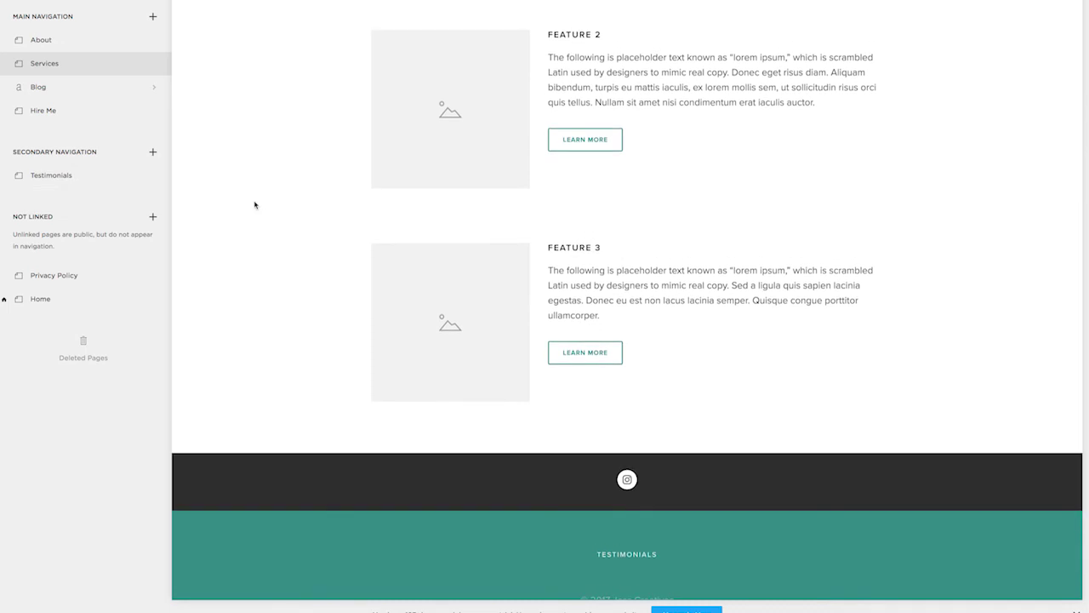
{"action": "scroll", "coordinate": [255, 204], "scroll_direction": "up", "scroll_amount": 5}
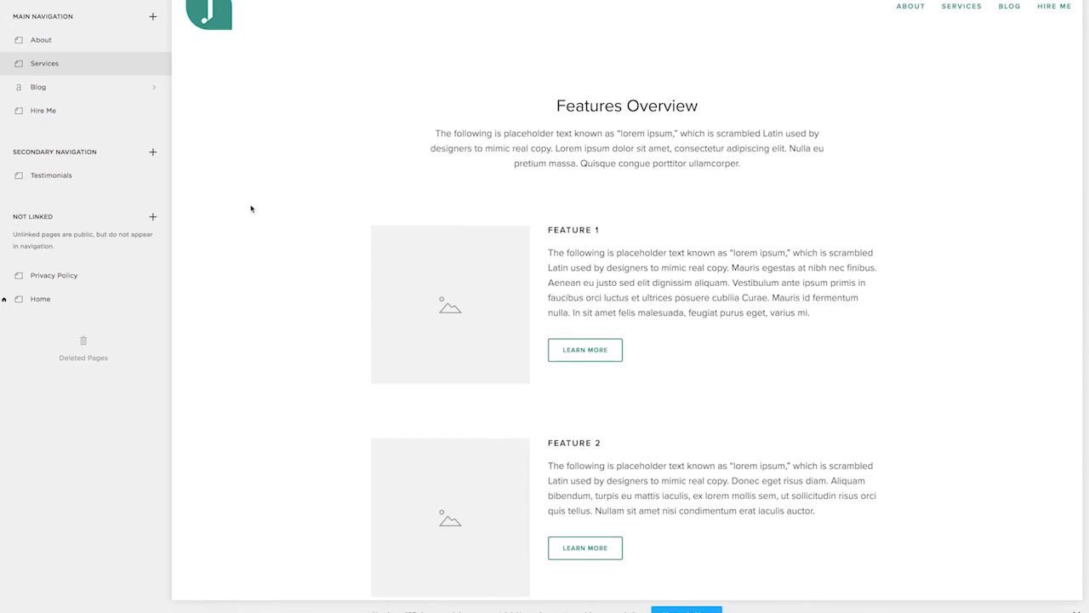
Open Settings > Domains and start the Use a Domain I Own connection form
{"action": "key", "text": "Escape"}
{"action": "left_click", "coordinate": [102, 180]}
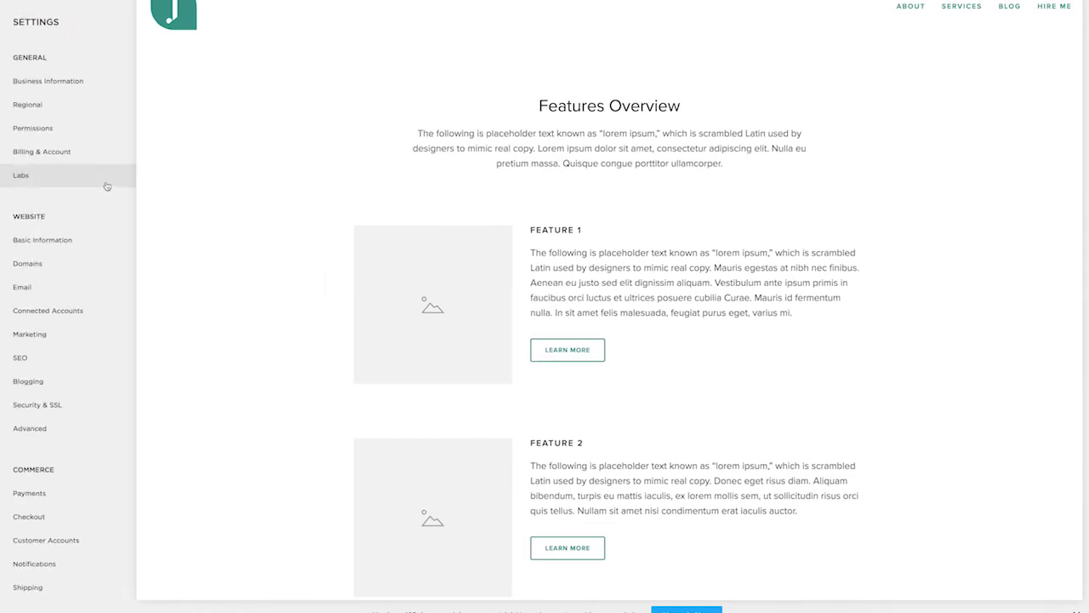
{"action": "left_click", "coordinate": [84, 264]}
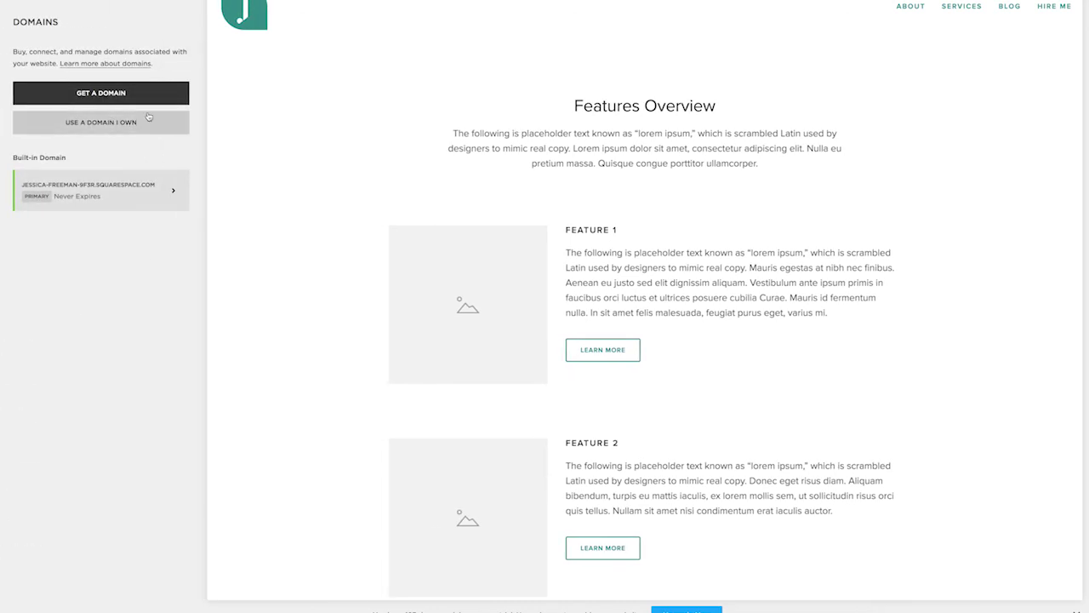
{"action": "left_click", "coordinate": [146, 124]}
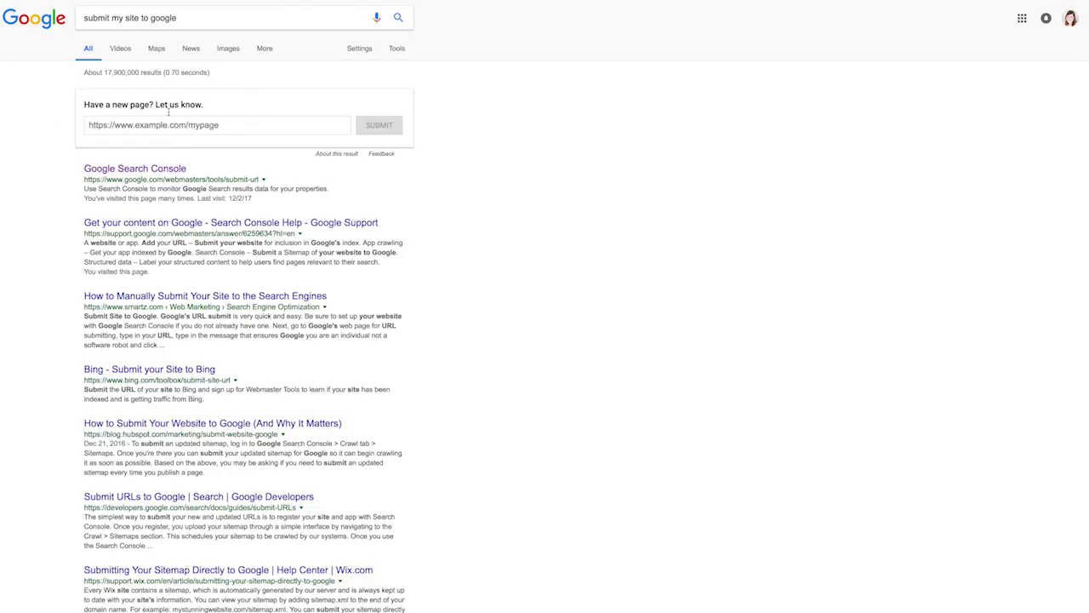
Click into the 'Have a new page? Let us know' URL box in Google's results
{"action": "left_click", "coordinate": [135, 124]}
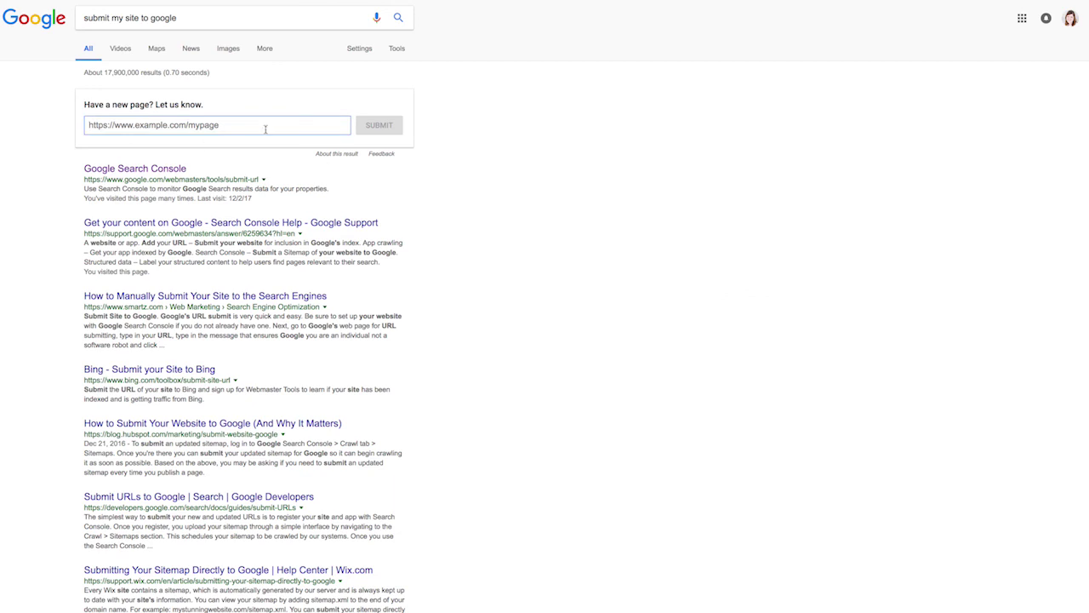